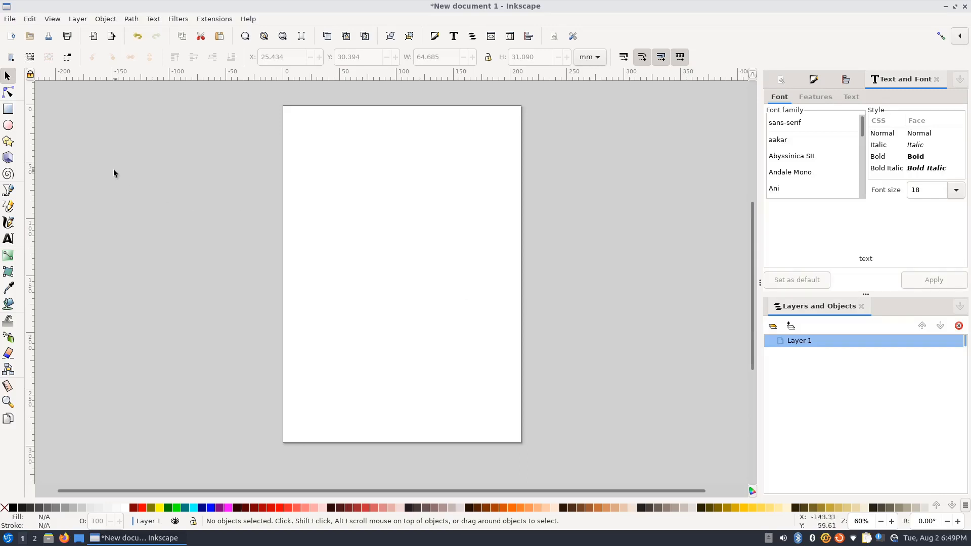
# Draw a rectangle about 68.5 mm wide and 33.8 mm high near the page's upper left and round its corners slightly.
pyautogui.click(9, 109)
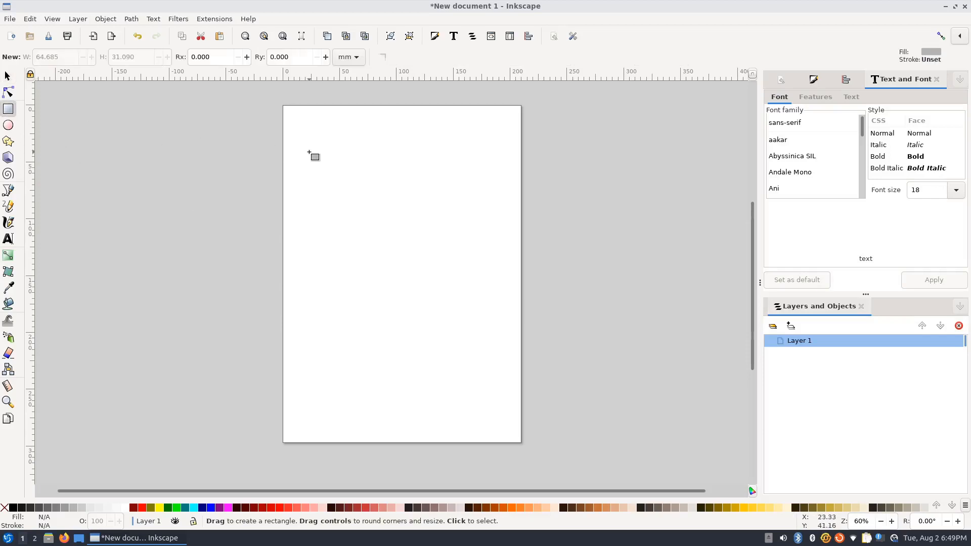
pyautogui.moveTo(309, 153); pyautogui.dragTo(387, 190)
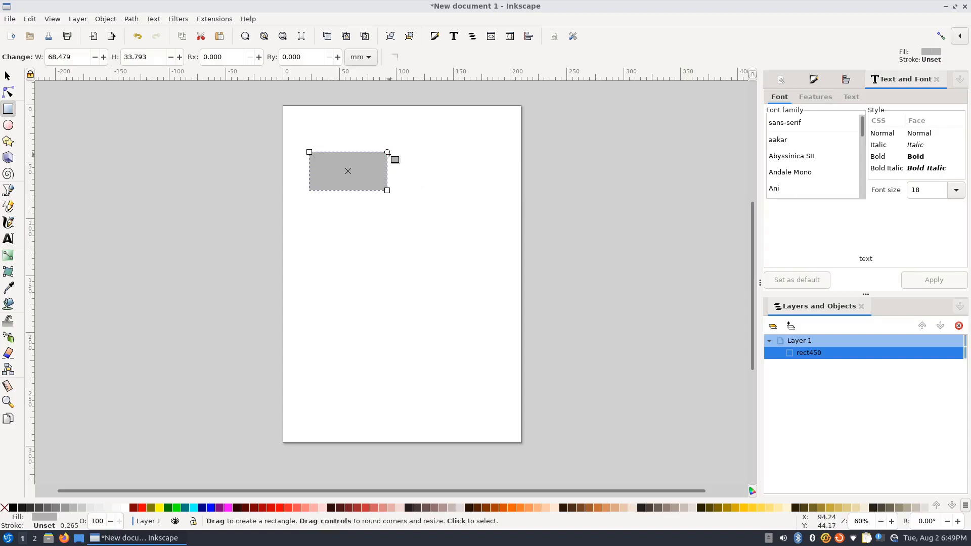
pyautogui.moveTo(389, 152); pyautogui.dragTo(391, 160)
pyautogui.click(7, 76)
pyautogui.click(155, 131)
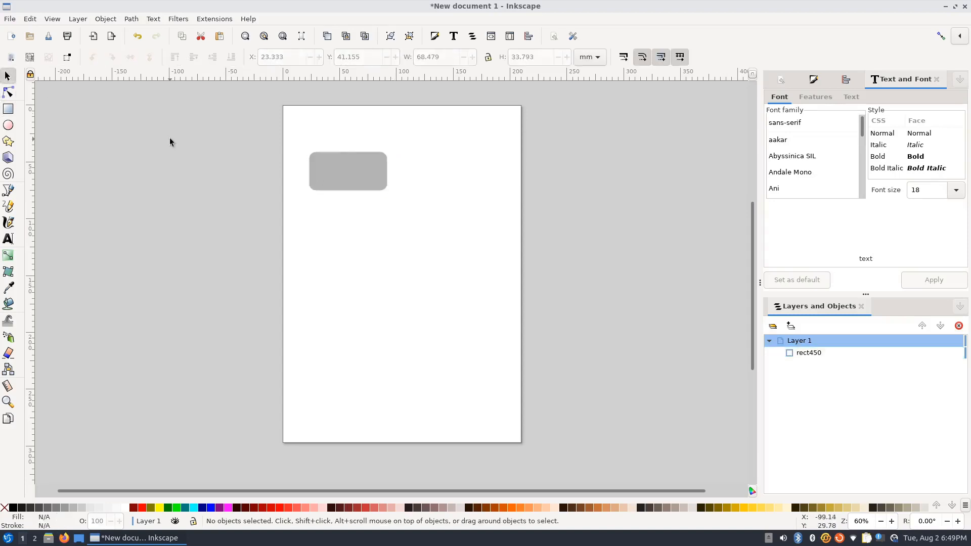
# Duplicate the rounded rectangle twice, place one copy below it and offset the other slightly up and to the right over the original.
pyautogui.click(343, 178)
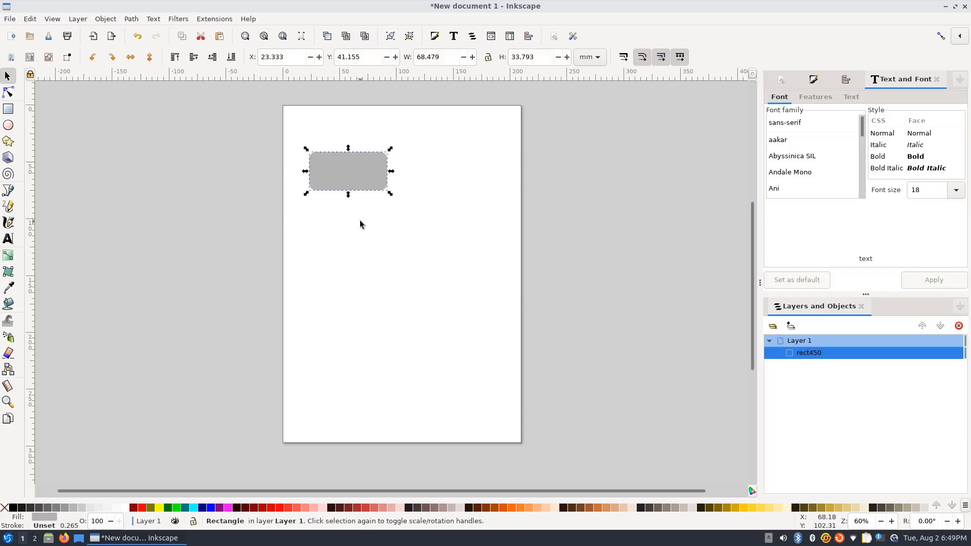
pyautogui.hotkey('ctrl', 'd')
pyautogui.hotkey('ctrl', 'd')
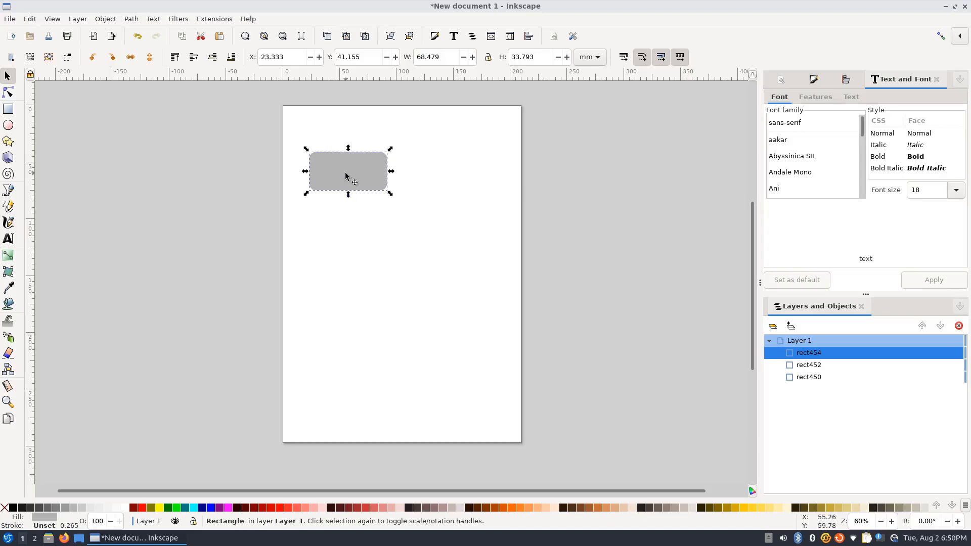
pyautogui.moveTo(347, 175)
pyautogui.mouseDown()
pyautogui.moveTo(354, 226)
pyautogui.moveTo(345, 243)
pyautogui.moveTo(360, 189)
pyautogui.moveTo(457, 242)
pyautogui.moveTo(370, 165)
pyautogui.moveTo(344, 161)
pyautogui.mouseUp()
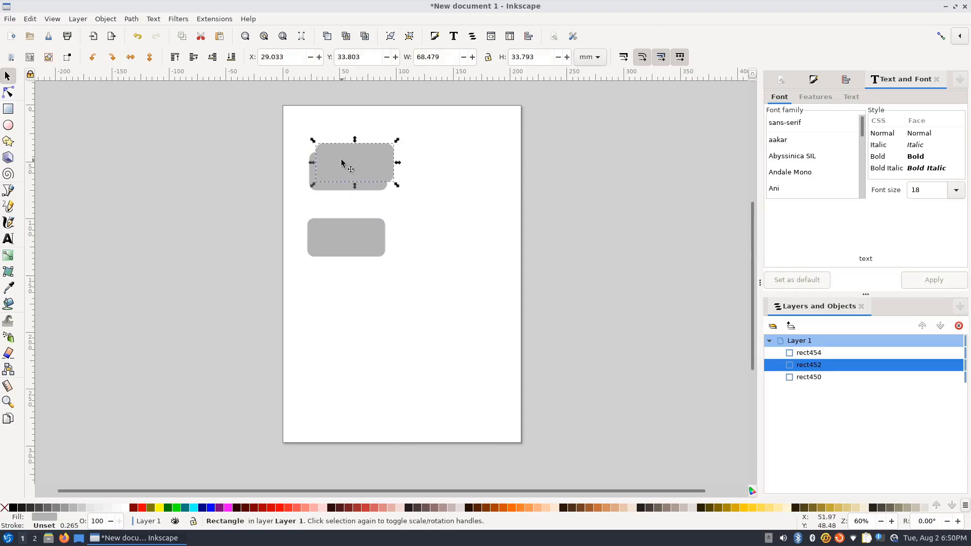
# Fill the overlapping copy with magenta and move it closer to the original, to about X 25.7 mm and Y 38.8 mm.
pyautogui.click(229, 508)
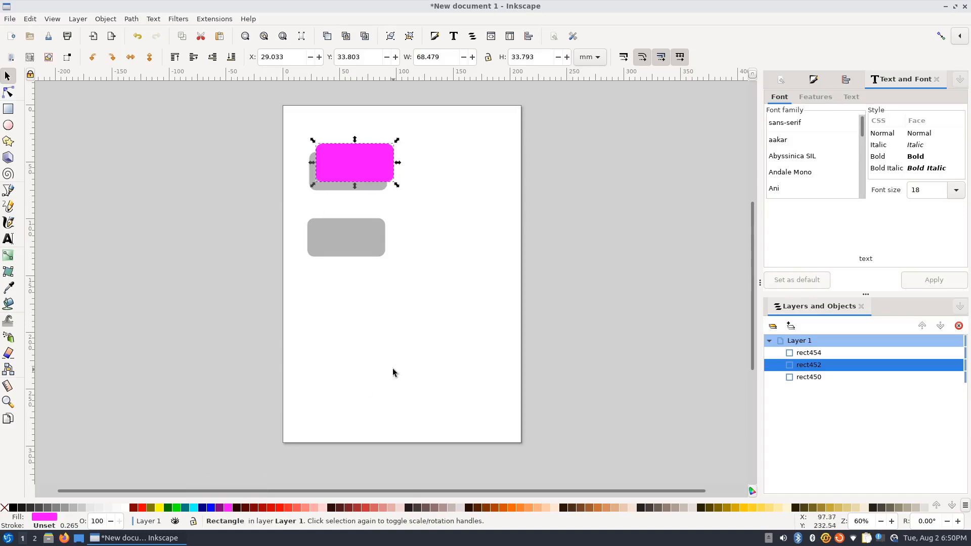
pyautogui.scroll(1, 355, 162)
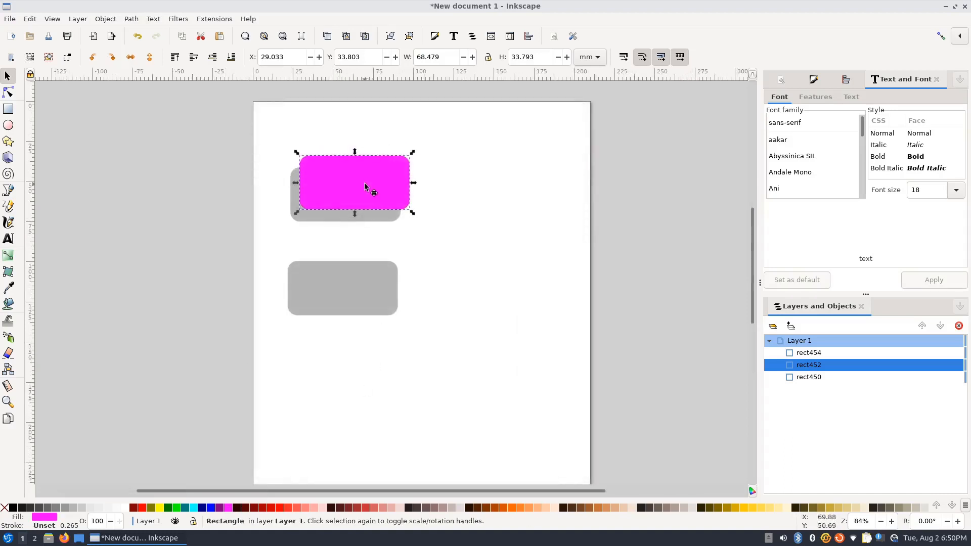
pyautogui.moveTo(366, 183); pyautogui.dragTo(363, 189)
pyautogui.click(447, 258)
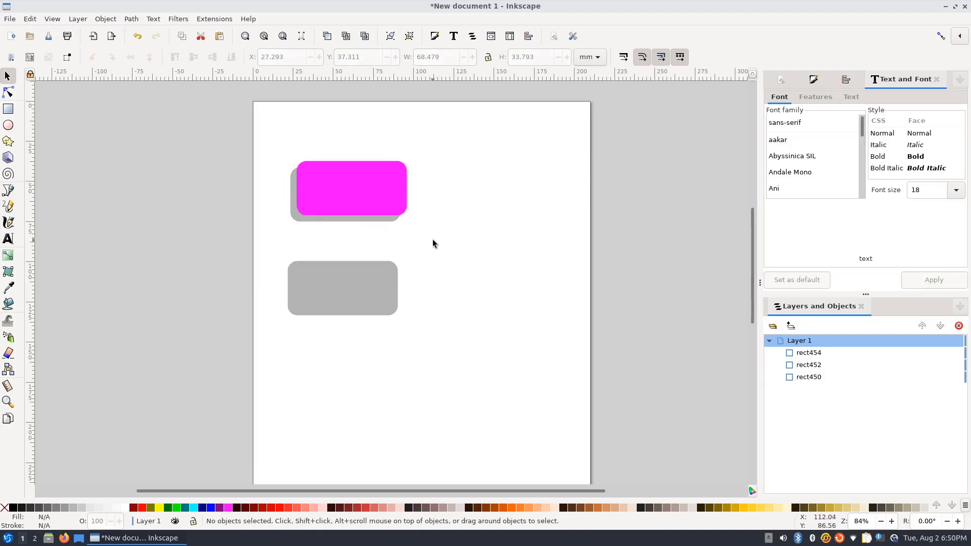
pyautogui.moveTo(335, 179); pyautogui.dragTo(332, 181)
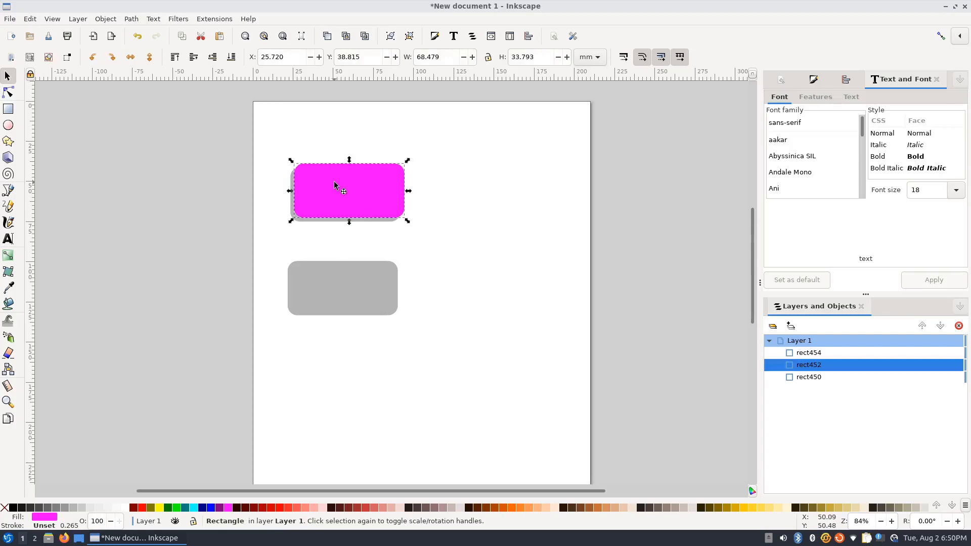
pyautogui.click(409, 250)
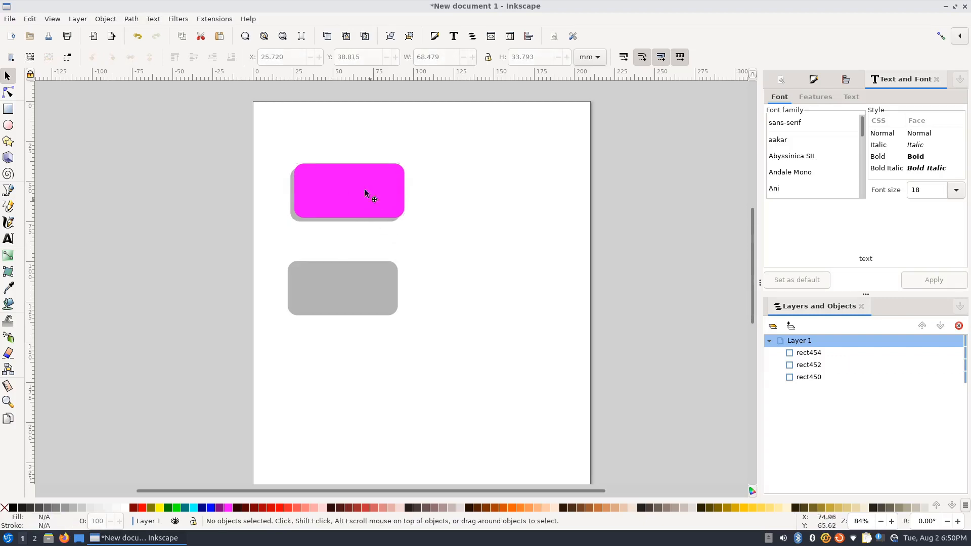
# Subtract the magenta rectangle from the grey rectangle behind it with the Difference path operation.
pyautogui.press('alt')
pyautogui.moveTo(347, 135)
pyautogui.mouseDown()
pyautogui.moveTo(339, 172)
pyautogui.moveTo(356, 230)
pyautogui.mouseUp()
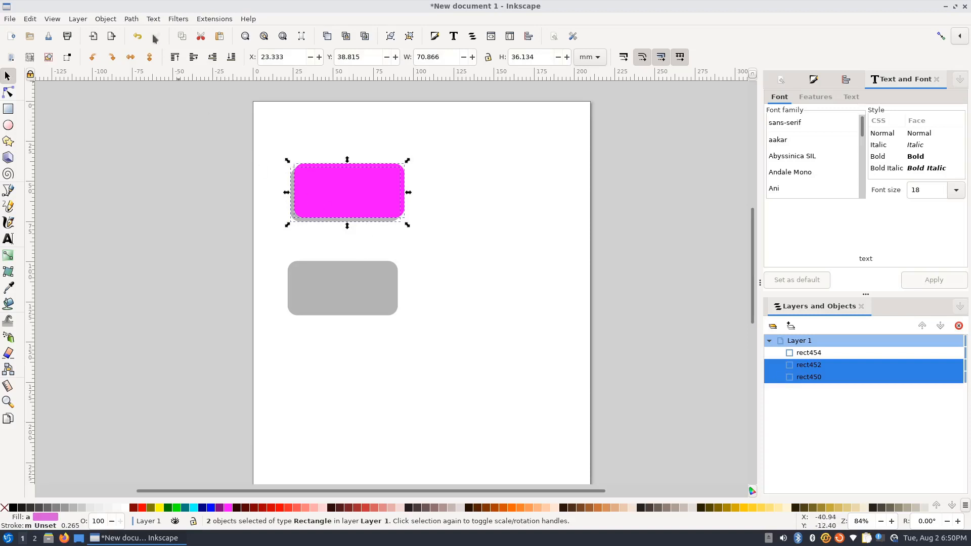
pyautogui.click(131, 21)
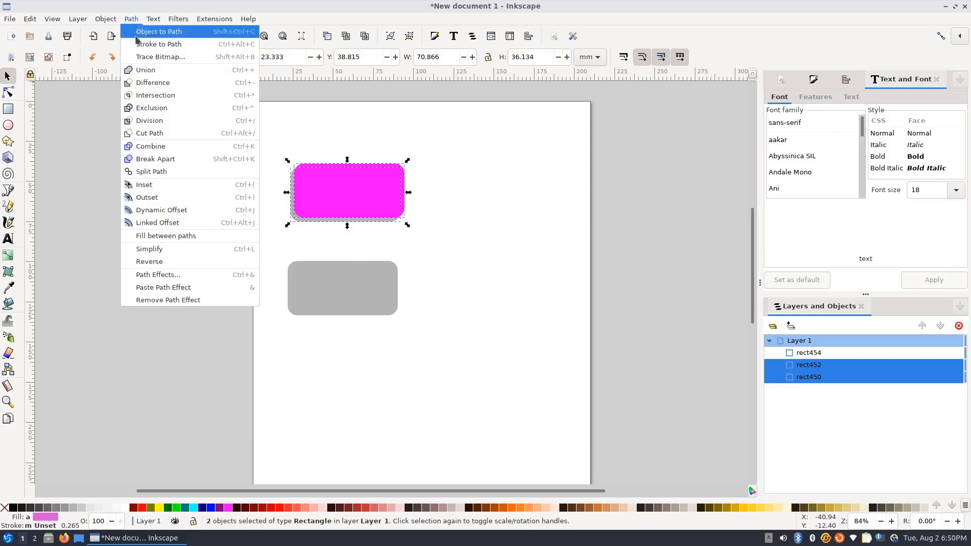
pyautogui.click(149, 83)
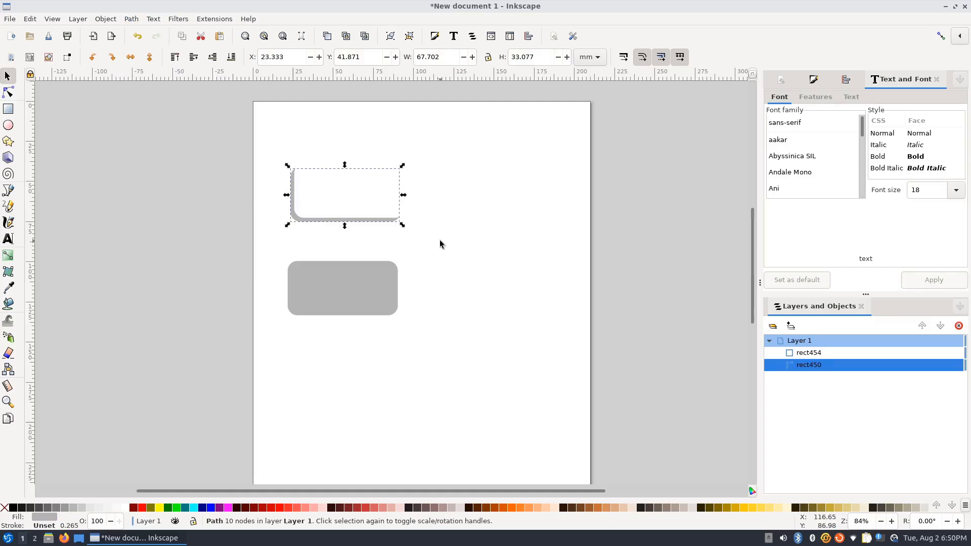
# Duplicate the remaining L-shaped edge and flip the copy horizontally and vertically to form the opposite edge of the frame.
pyautogui.press('ctrl')
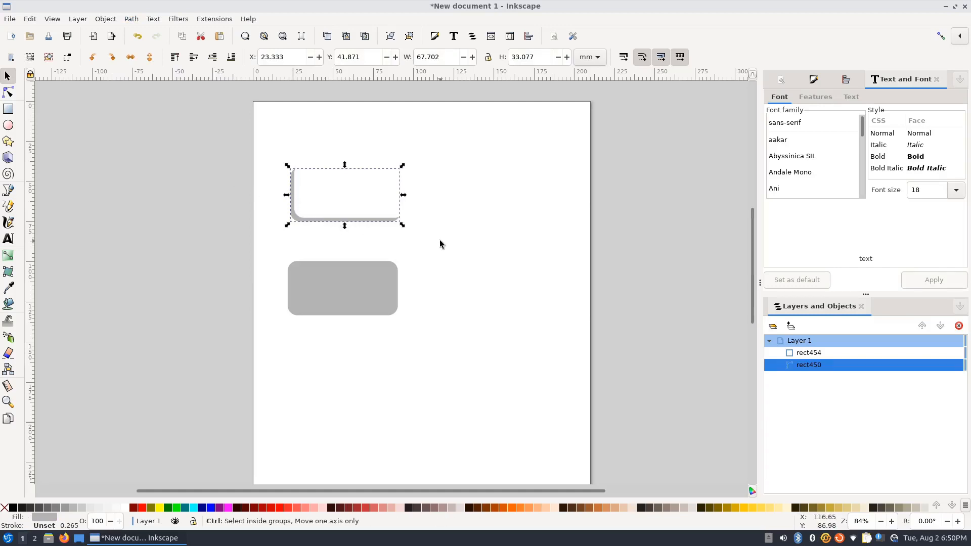
pyautogui.hotkey('ctrl', 'd')
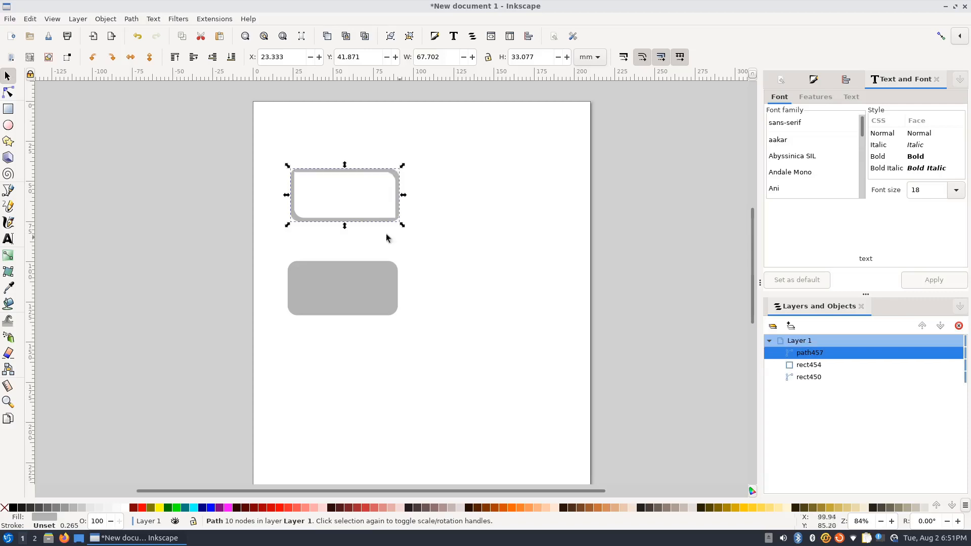
# Fill the frame's lower-left edge with dark grey (666666) and its upper-right edge with 10% Gray.
pyautogui.click(298, 220)
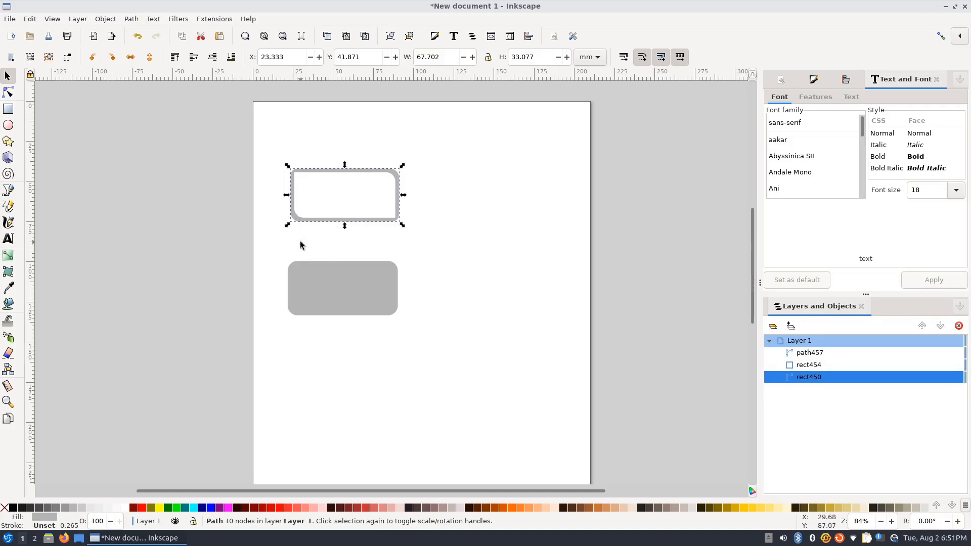
pyautogui.click(49, 508)
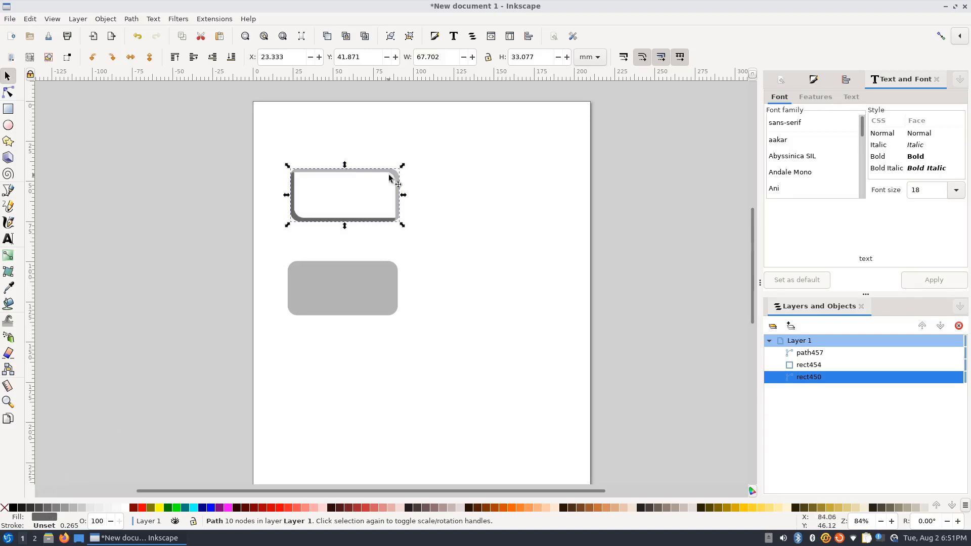
pyautogui.click(396, 177)
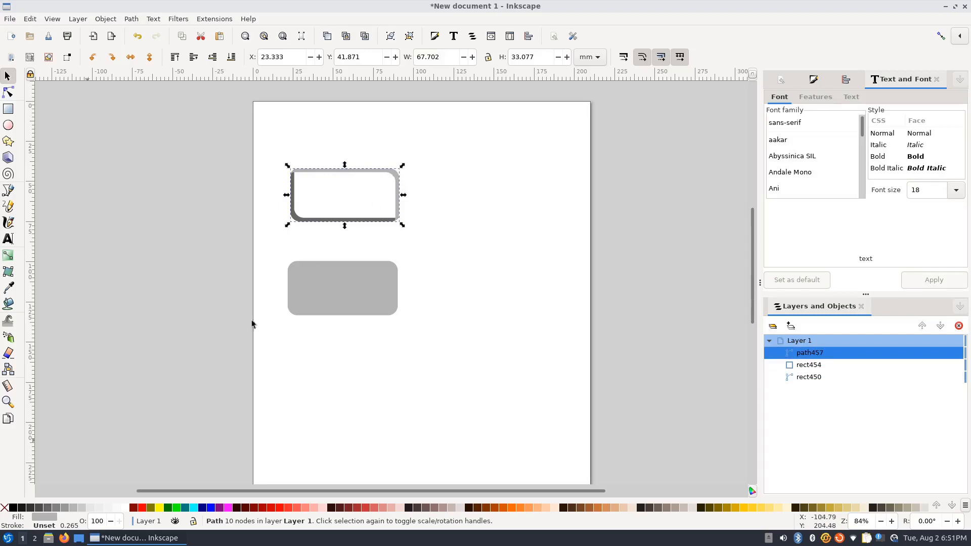
pyautogui.click(91, 509)
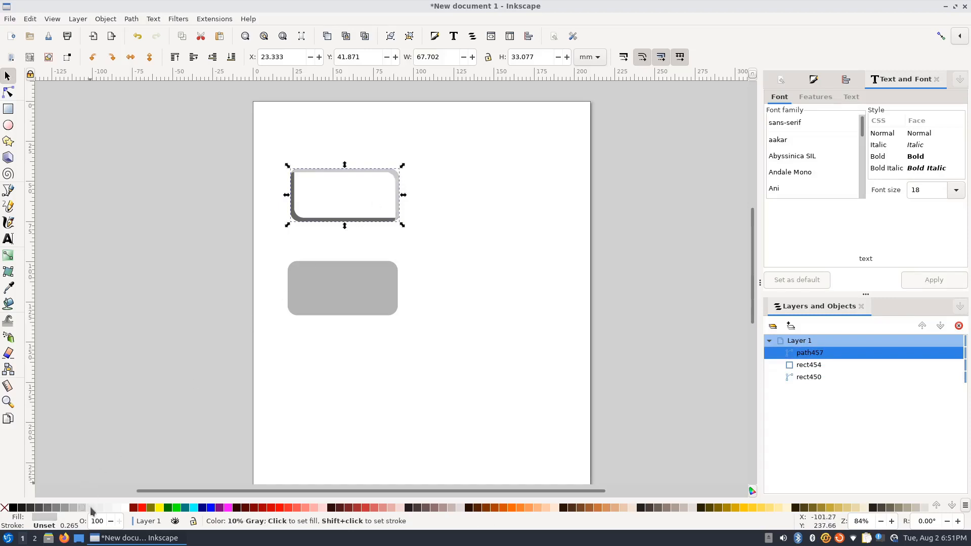
pyautogui.click(91, 508)
pyautogui.click(182, 255)
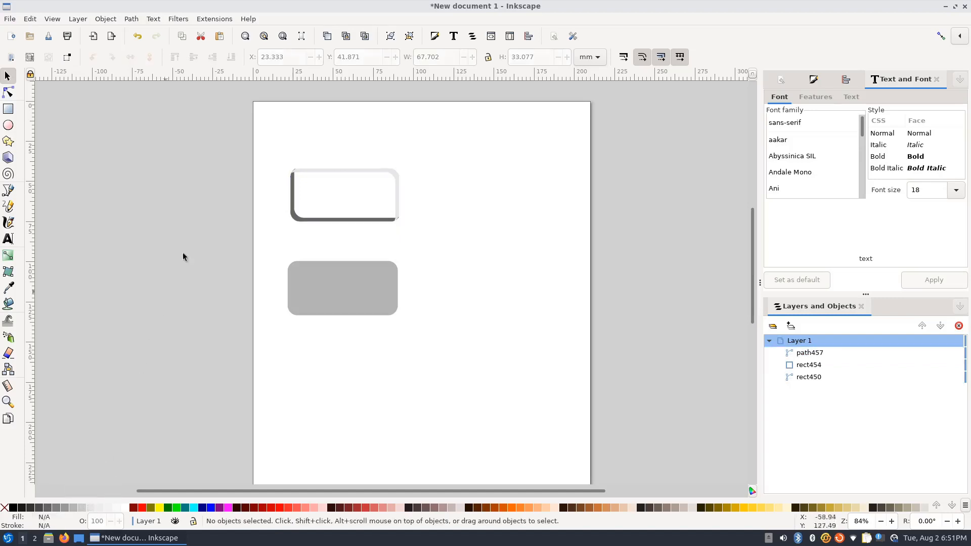
# Set the blur of the dark lower-left edge to 20%.
pyautogui.click(295, 203)
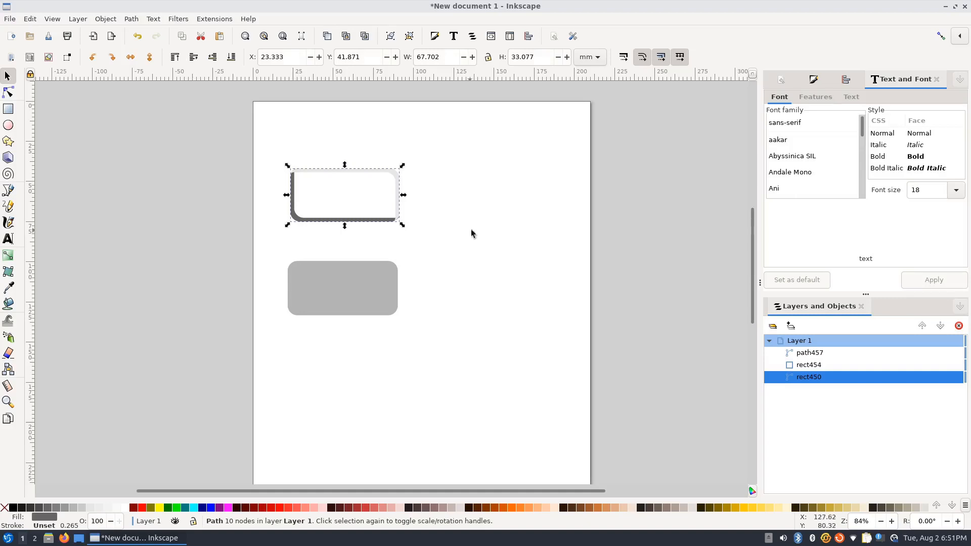
pyautogui.click(813, 81)
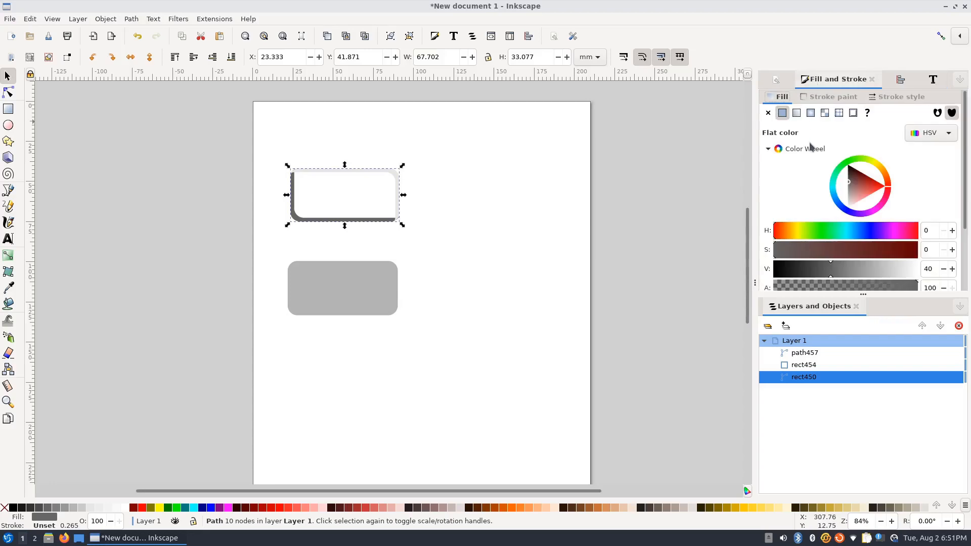
pyautogui.scroll(-4, 810, 146)
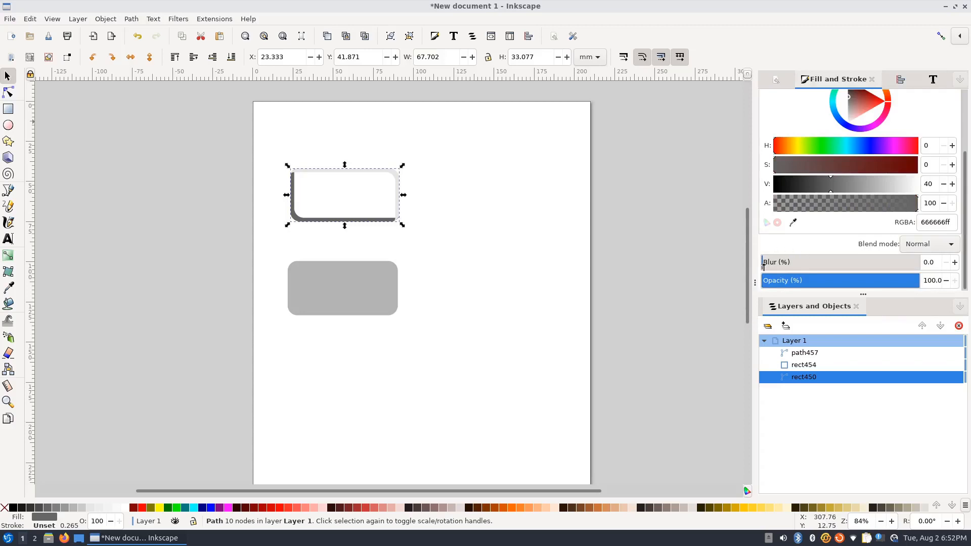
pyautogui.moveTo(764, 267); pyautogui.dragTo(828, 267)
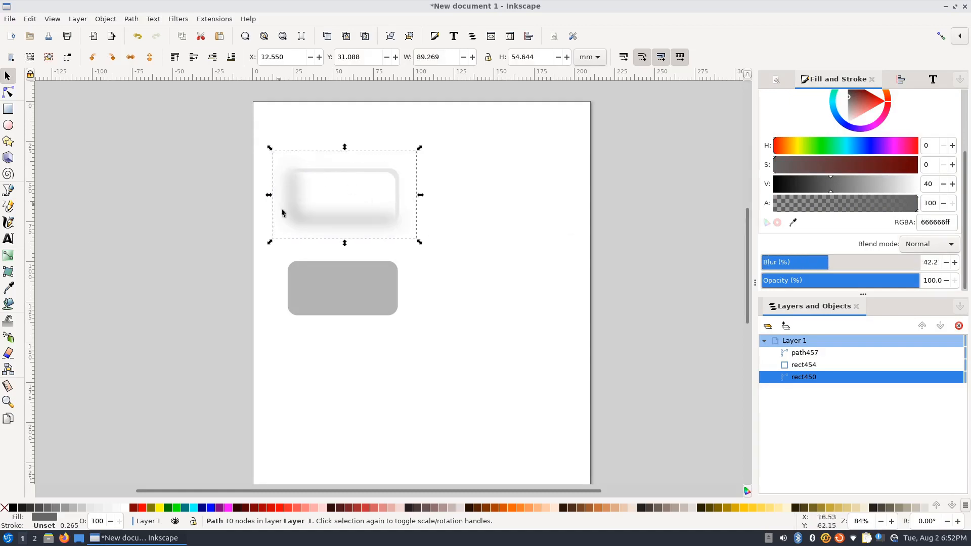
pyautogui.moveTo(826, 264); pyautogui.dragTo(792, 271)
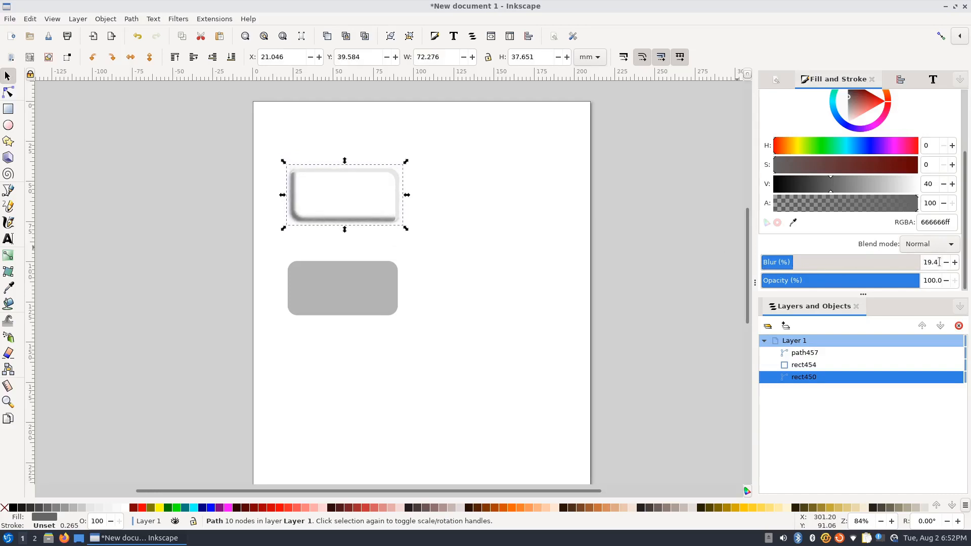
pyautogui.moveTo(939, 262); pyautogui.dragTo(920, 263)
pyautogui.write('20')
pyautogui.press('Return')
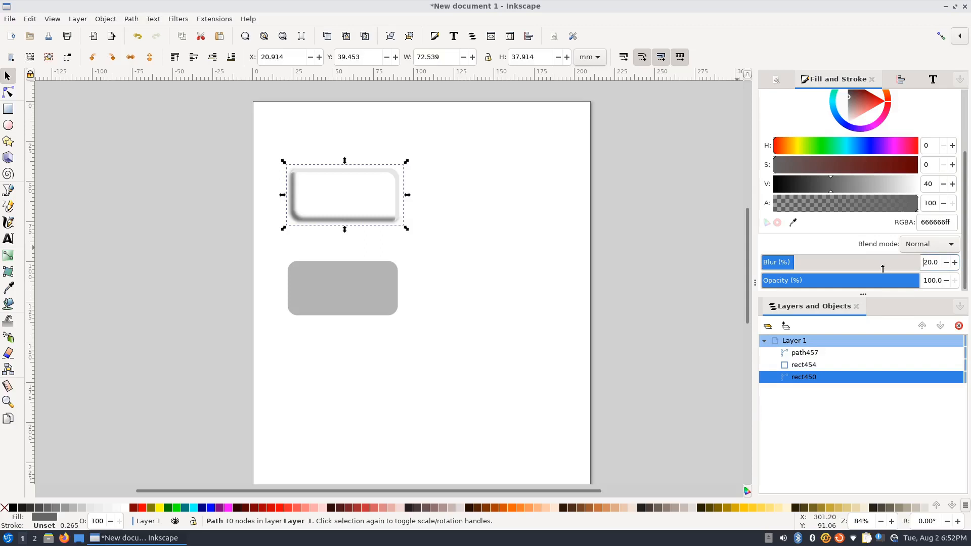
pyautogui.click(507, 195)
# Set the blur of the light upper-right edge to 20%.
pyautogui.click(390, 173)
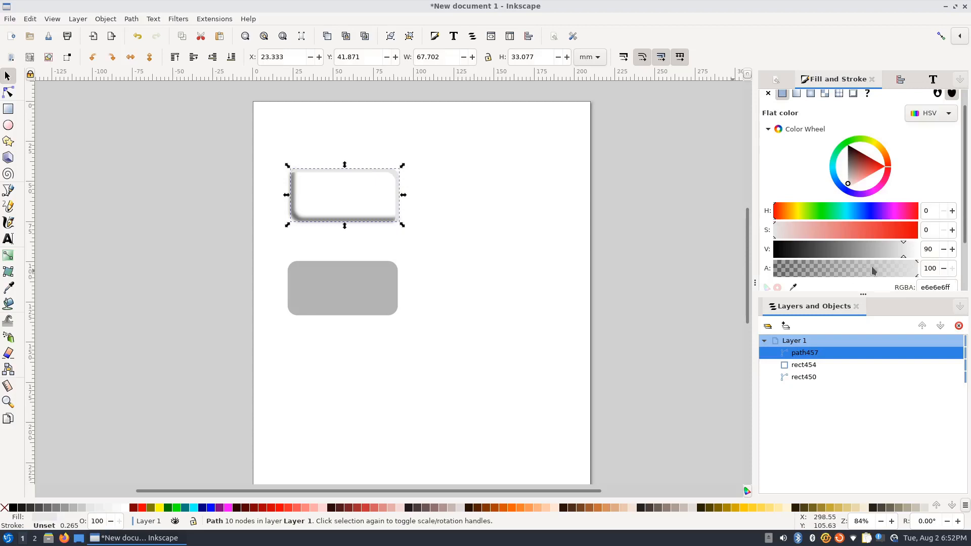
pyautogui.scroll(-3, 874, 254)
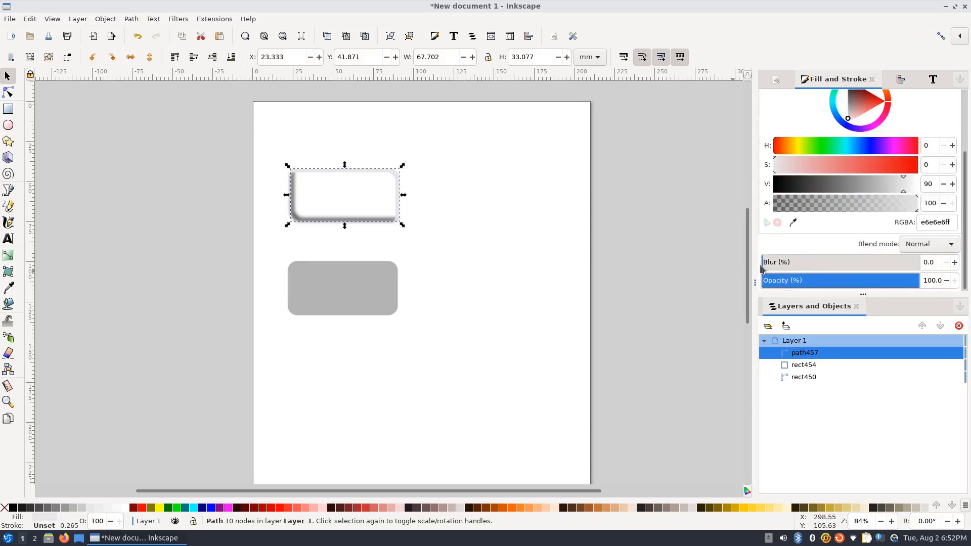
pyautogui.moveTo(763, 268); pyautogui.dragTo(793, 276)
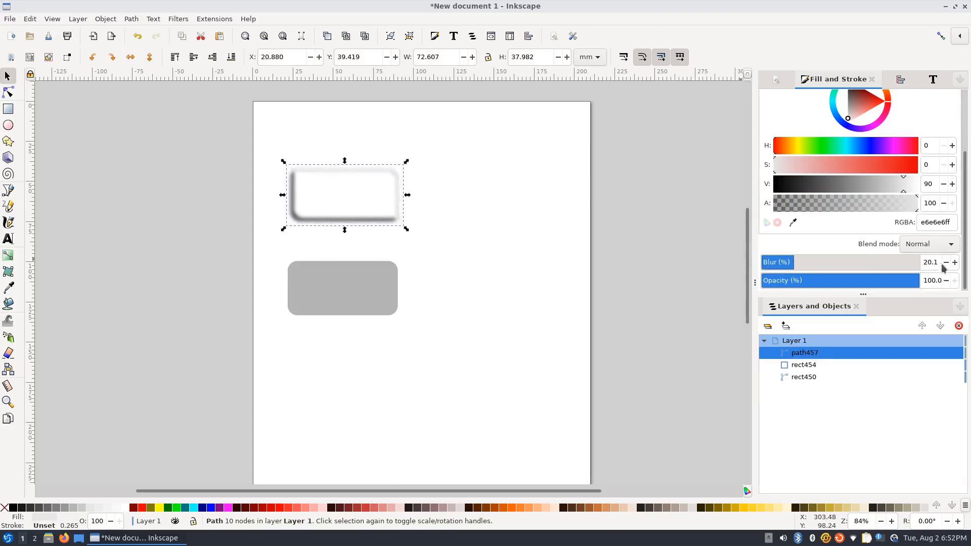
pyautogui.doubleClick(935, 262)
pyautogui.write('20')
pyautogui.press('Return')
pyautogui.click(478, 236)
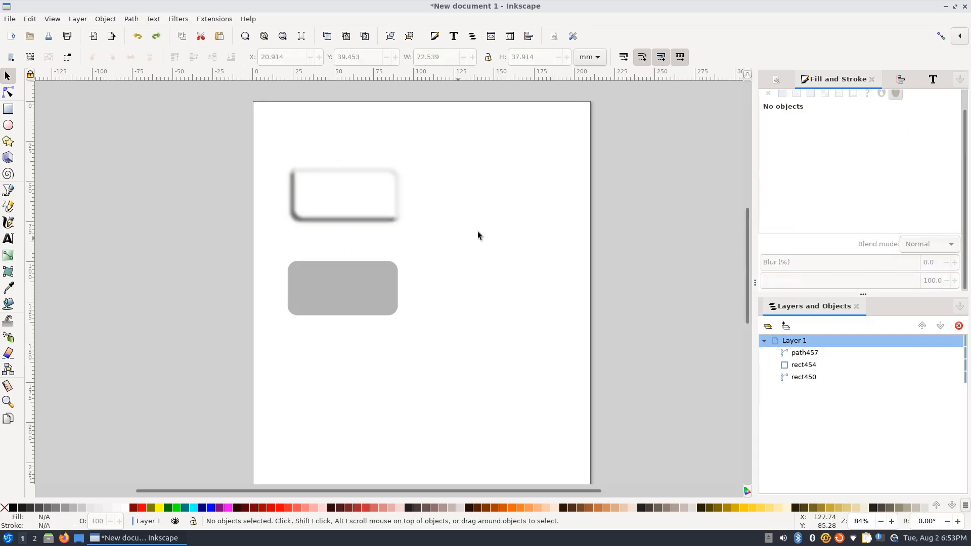
# Enable snapping and review the advanced snapping options for bounding boxes, nodes, other points and grids.
pyautogui.click(940, 39)
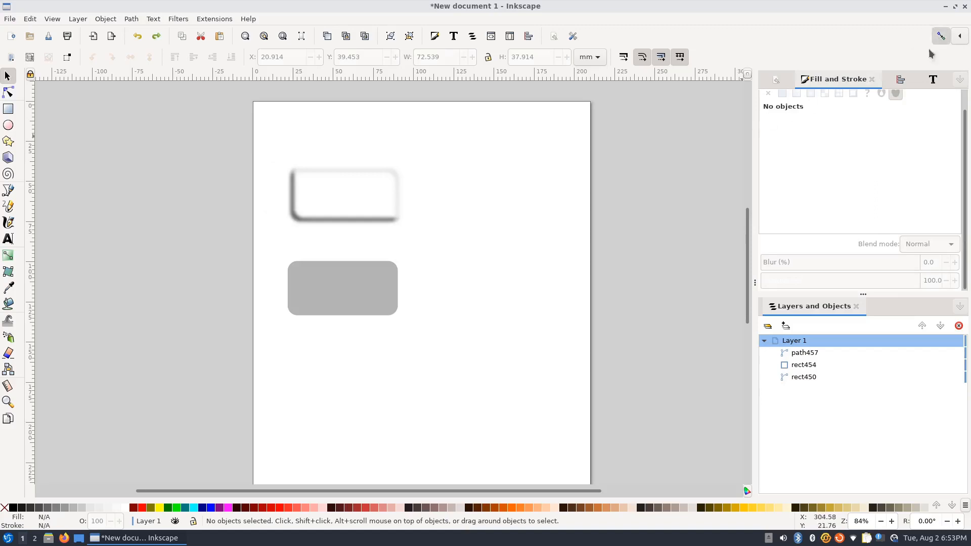
pyautogui.click(960, 36)
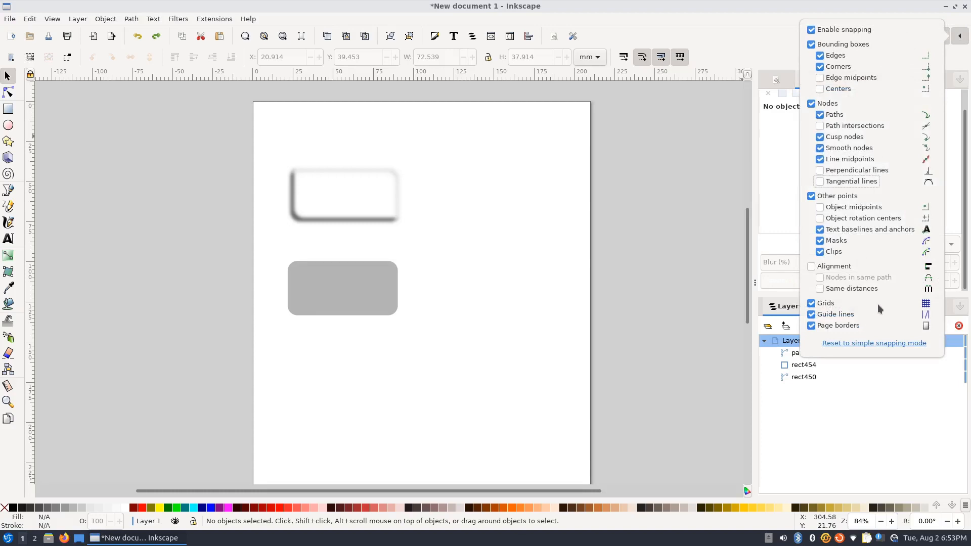
pyautogui.click(963, 41)
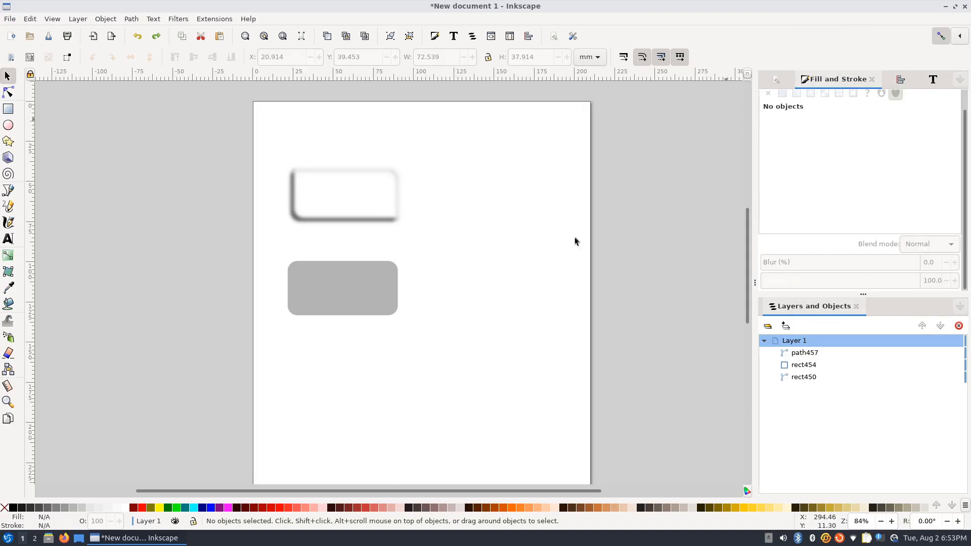
# Move the grey rounded rectangle onto the blurred frame, aligned with its edges, and lower it beneath both edge shapes.
pyautogui.click(364, 307)
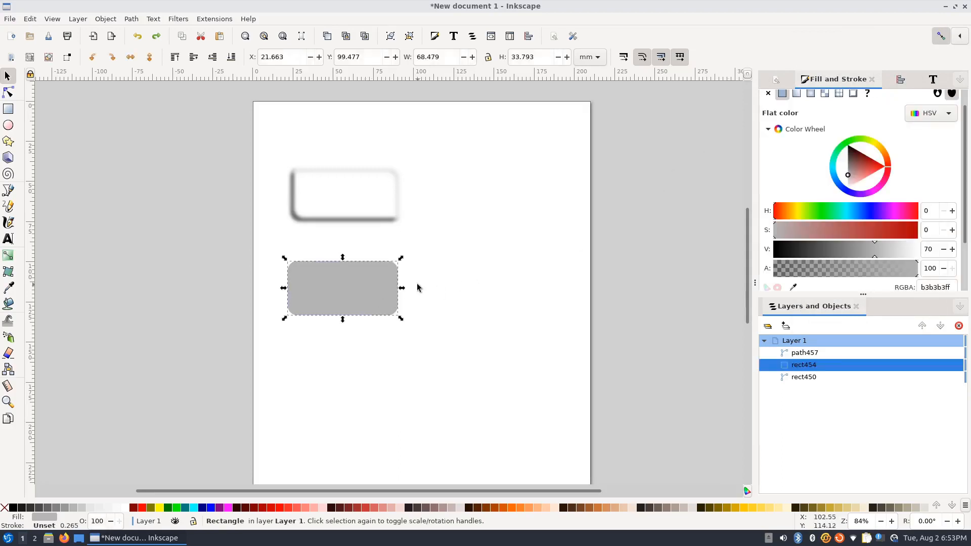
pyautogui.moveTo(373, 300); pyautogui.dragTo(369, 204)
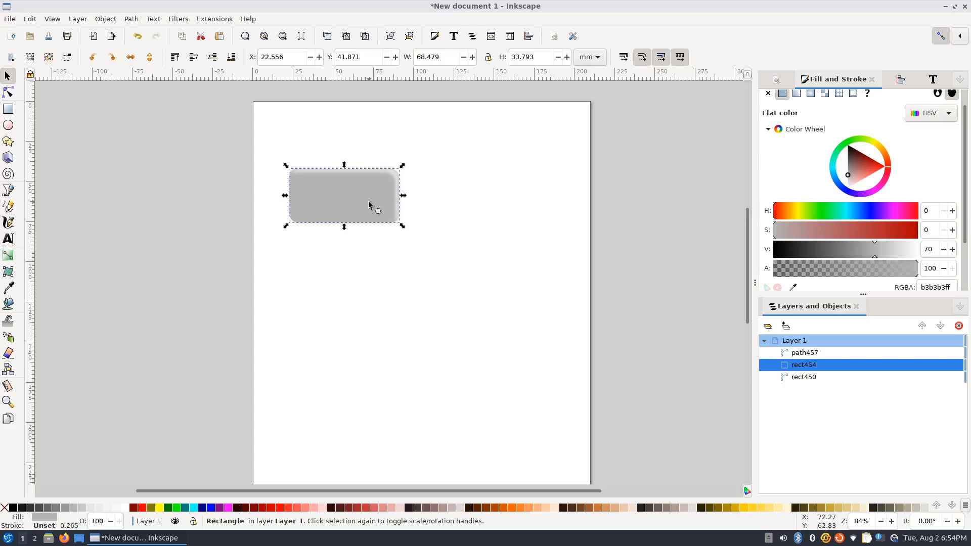
pyautogui.press('pagedown')
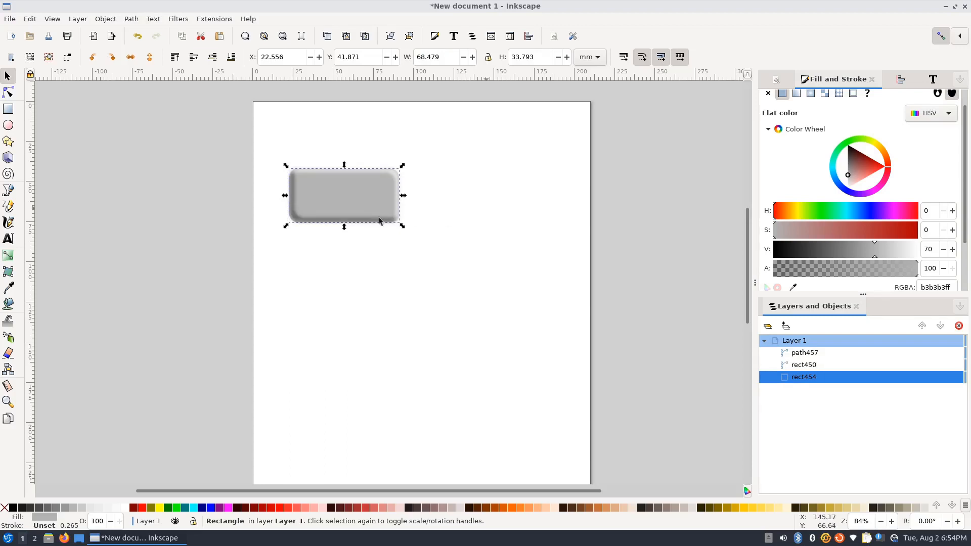
pyautogui.press('Escape')
# Set the blur of the dark lower-left edge to 25%.
pyautogui.click(297, 218)
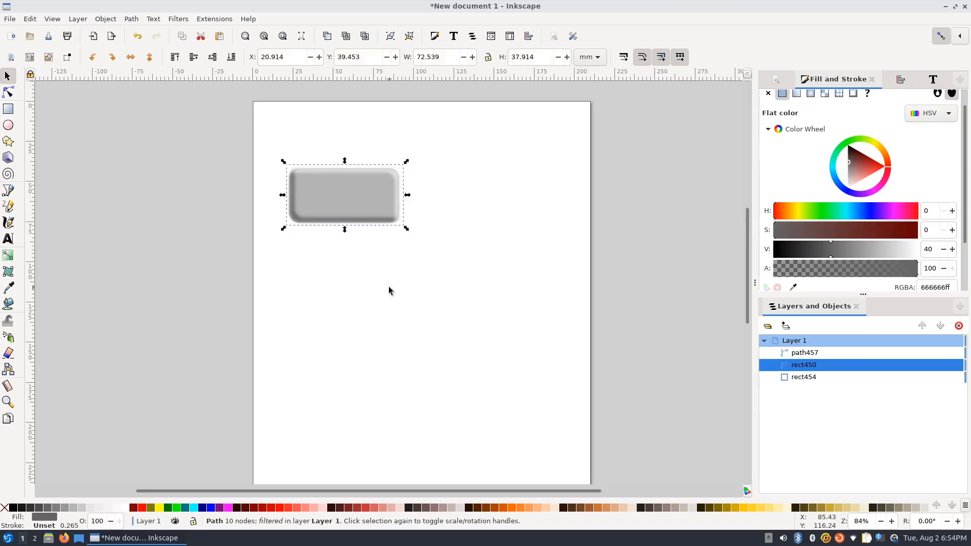
pyautogui.scroll(-3, 808, 225)
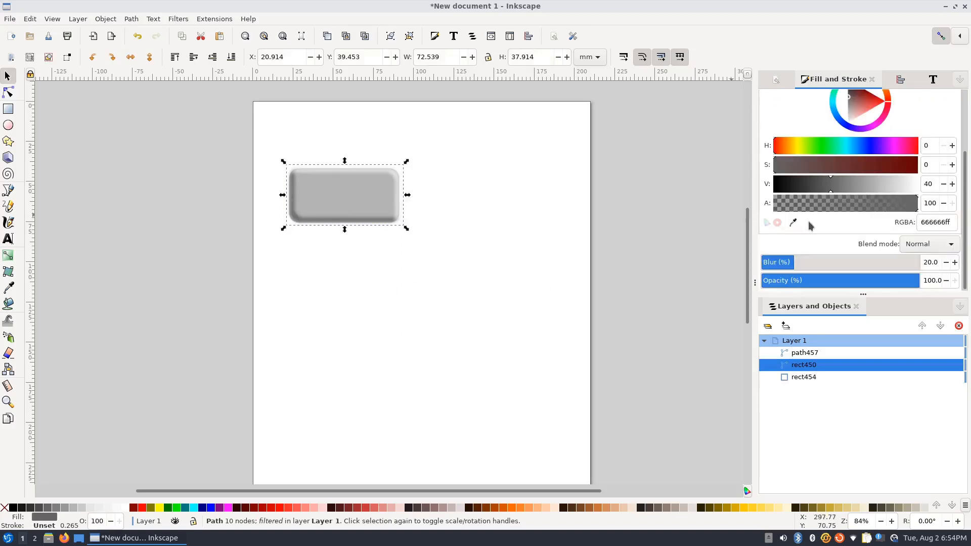
pyautogui.moveTo(797, 264); pyautogui.dragTo(800, 265)
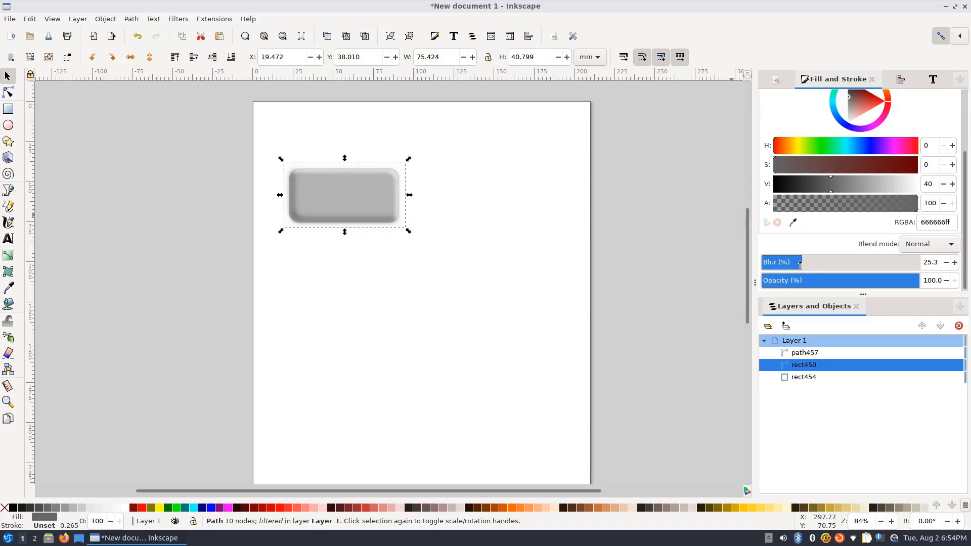
pyautogui.click(936, 262)
pyautogui.moveTo(936, 263); pyautogui.dragTo(923, 262)
pyautogui.write('25')
pyautogui.press('Return')
pyautogui.click(583, 257)
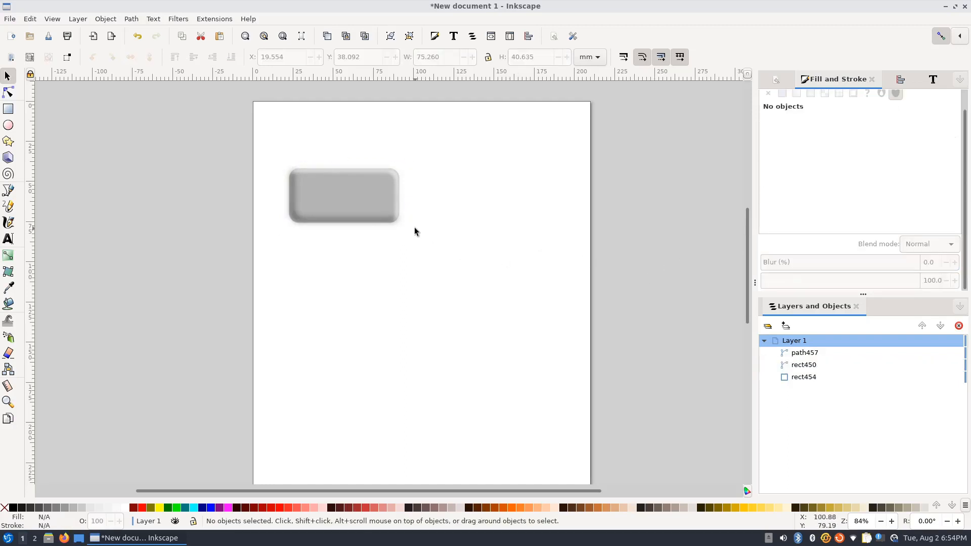
# Paste a copy of the grey base rectangle in place on top of the button and fill it with magenta (ff00ff).
pyautogui.press('ctrl')
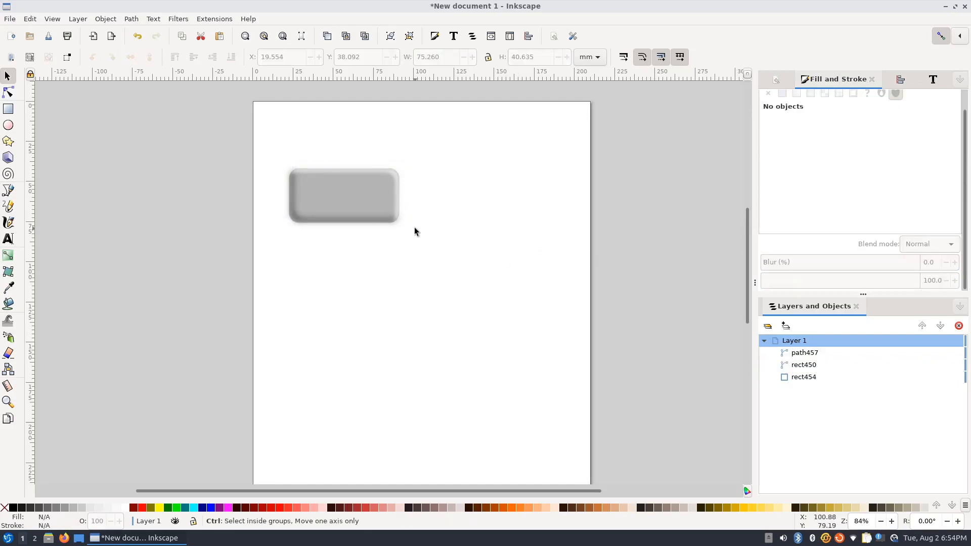
pyautogui.scroll(3, 414, 229)
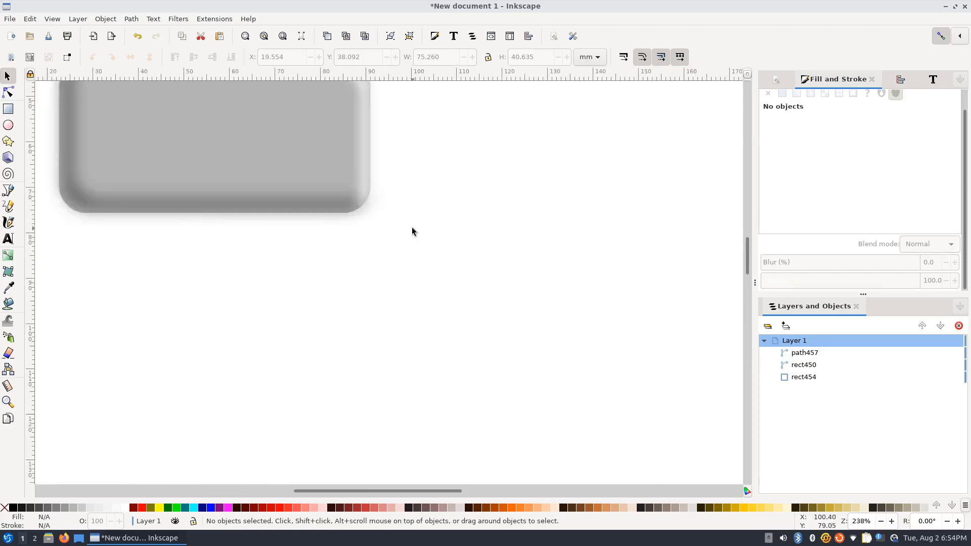
pyautogui.moveTo(412, 227); pyautogui.dragTo(504, 319)
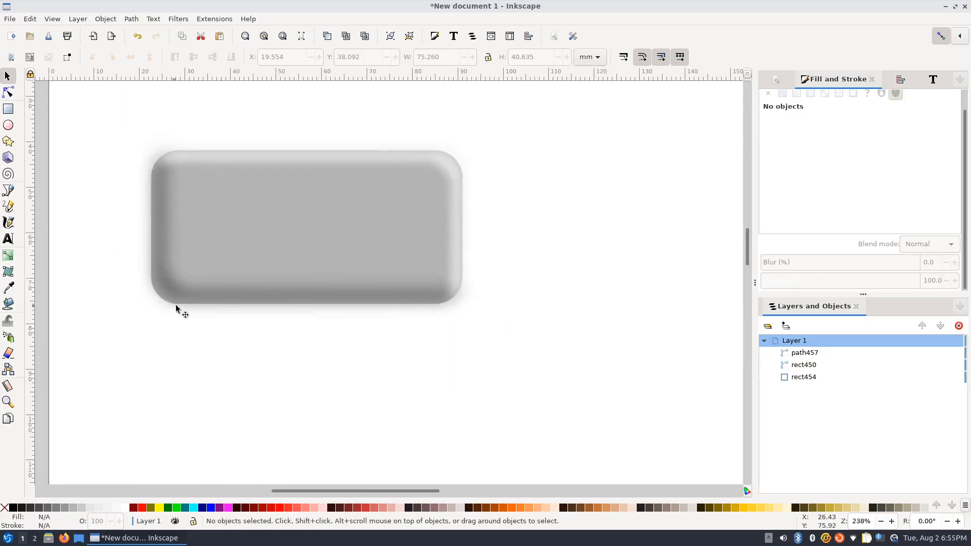
pyautogui.scroll(-2, 512, 201)
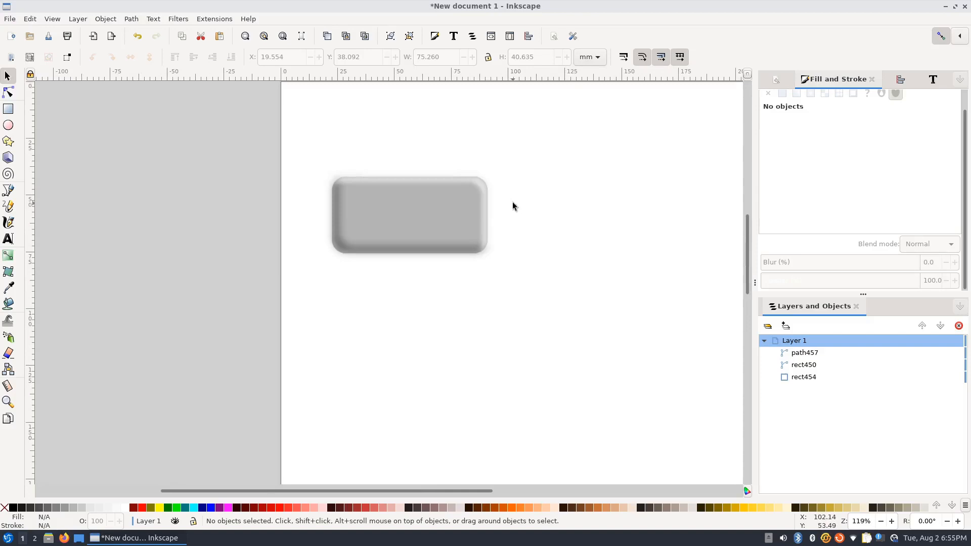
pyautogui.click(419, 211)
pyautogui.hotkey('ctrl', 'alt', 'v')
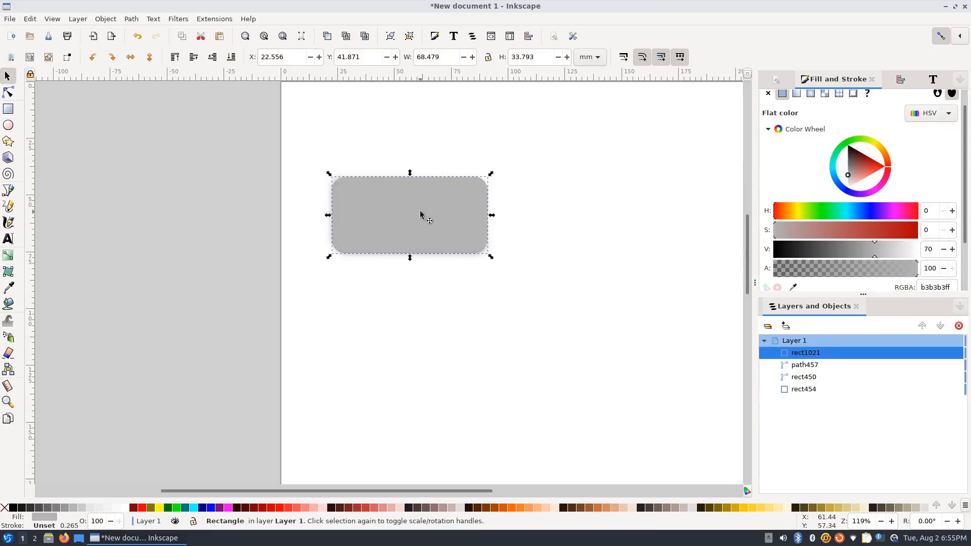
pyautogui.click(226, 510)
pyautogui.click(440, 383)
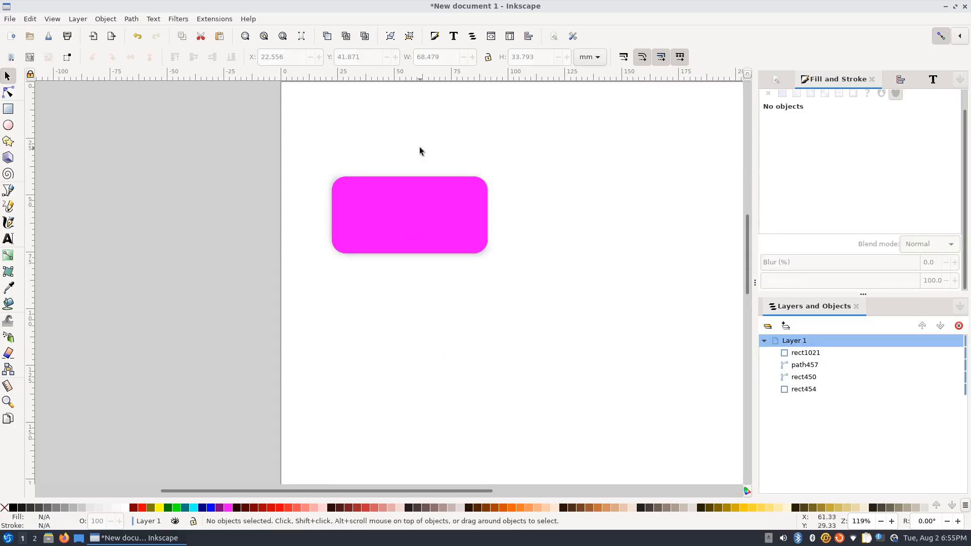
# Select all four stacked objects and clip the two edges and the grey base to the magenta rectangle.
pyautogui.press('alt')
pyautogui.moveTo(420, 147)
pyautogui.mouseDown()
pyautogui.moveTo(405, 208)
pyautogui.moveTo(424, 286)
pyautogui.mouseUp()
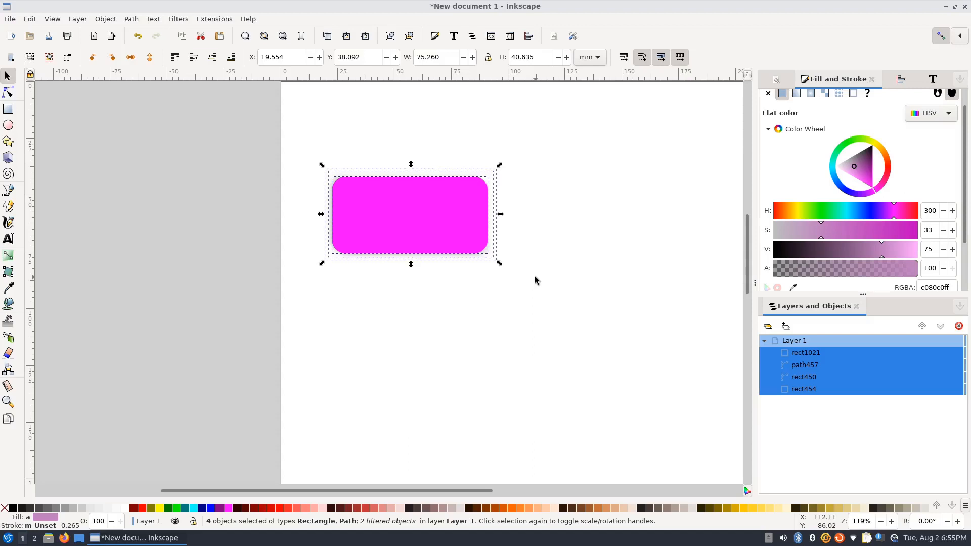
pyautogui.click(106, 20)
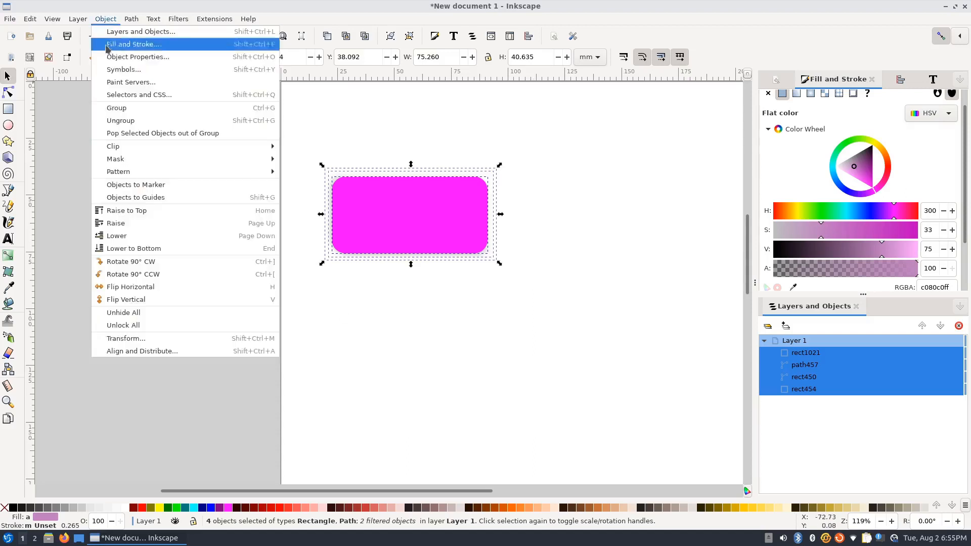
pyautogui.moveTo(191, 146)
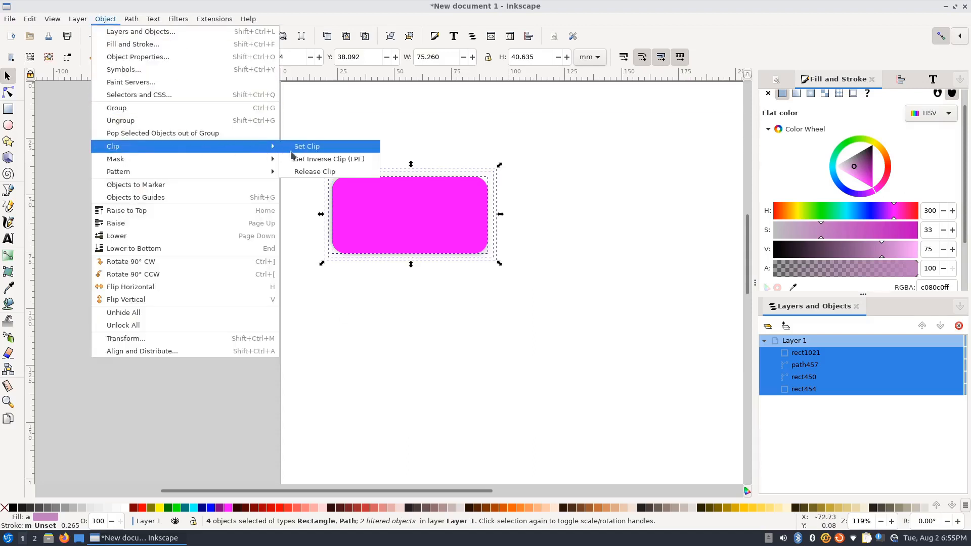
pyautogui.click(293, 148)
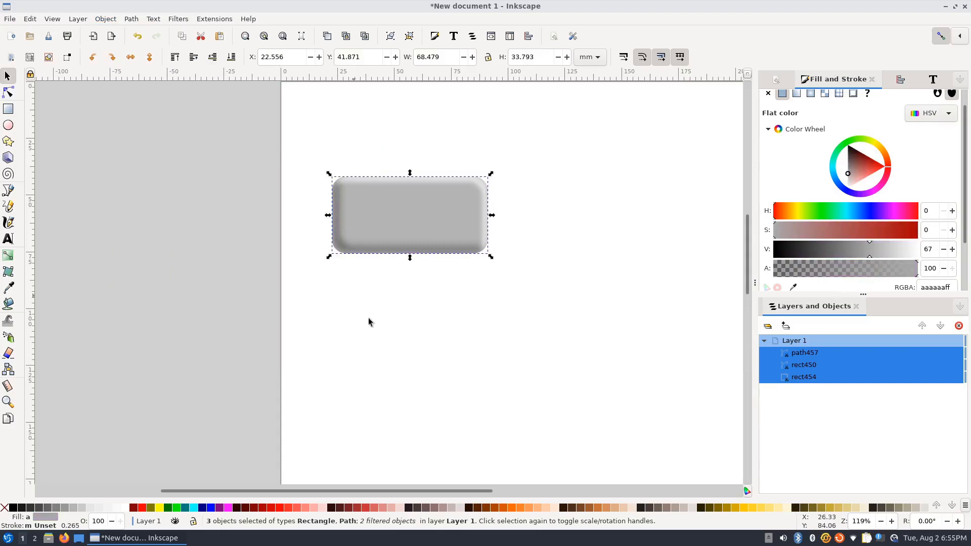
pyautogui.click(409, 357)
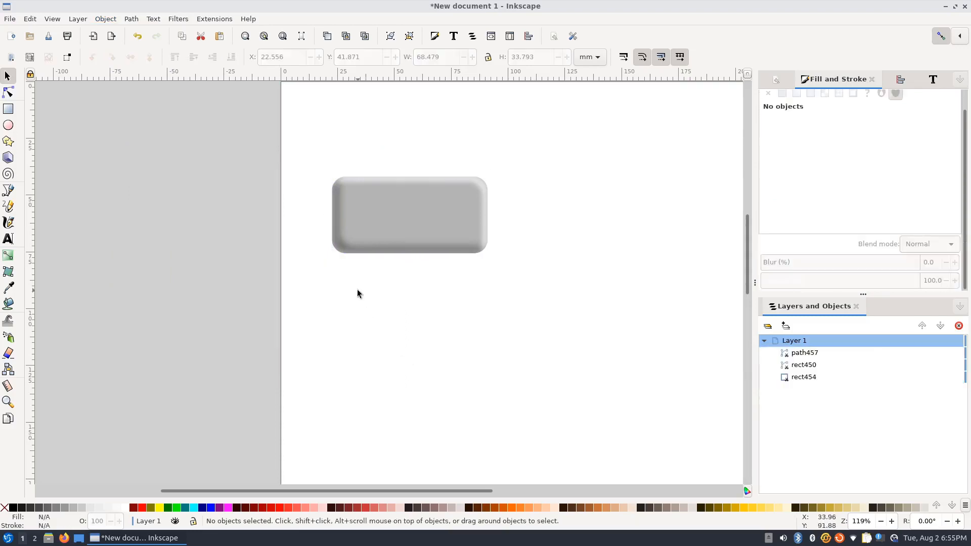
# Select the light upper-right edge and turn off snapping for free positioning.
pyautogui.scroll(2, 356, 287)
pyautogui.moveTo(356, 287); pyautogui.dragTo(338, 373)
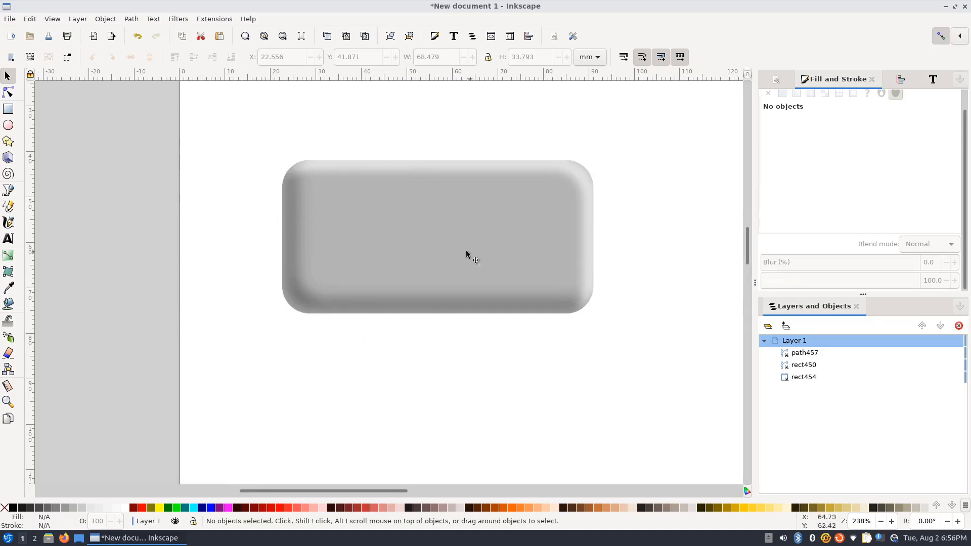
pyautogui.click(578, 172)
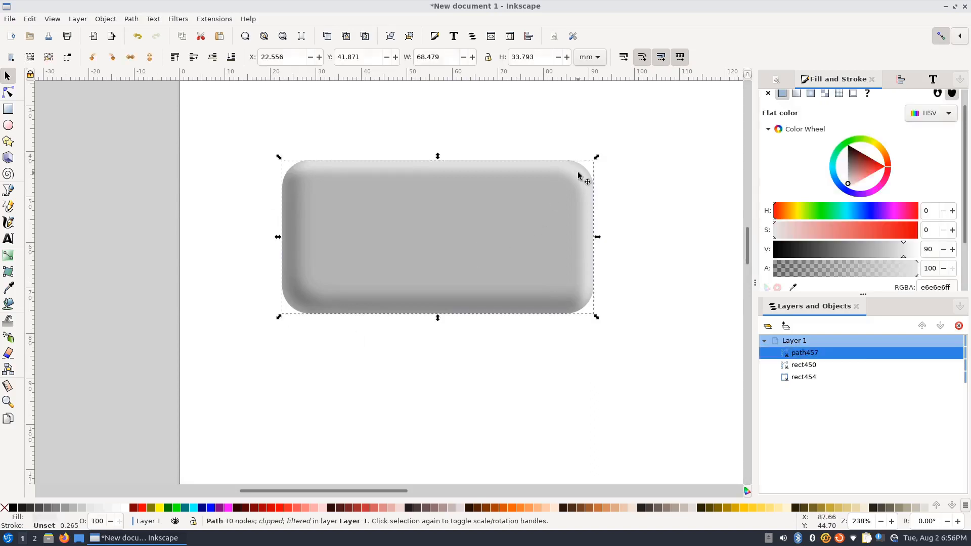
pyautogui.moveTo(577, 175); pyautogui.dragTo(580, 174)
pyautogui.click(940, 37)
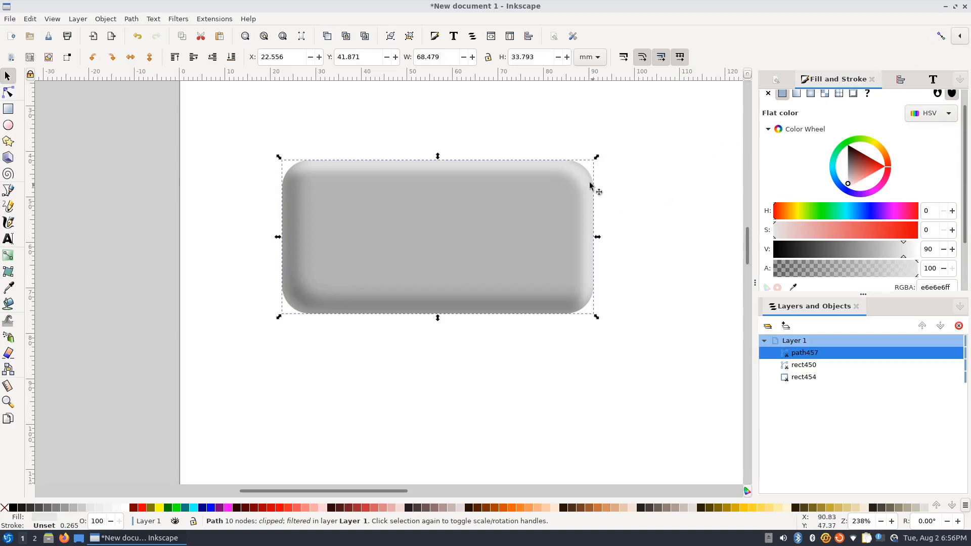
# Try nudging the clipped light edge about 0.4 mm right and 0.6 mm up, and undo both this move and the clipping.
pyautogui.moveTo(580, 174); pyautogui.dragTo(584, 171)
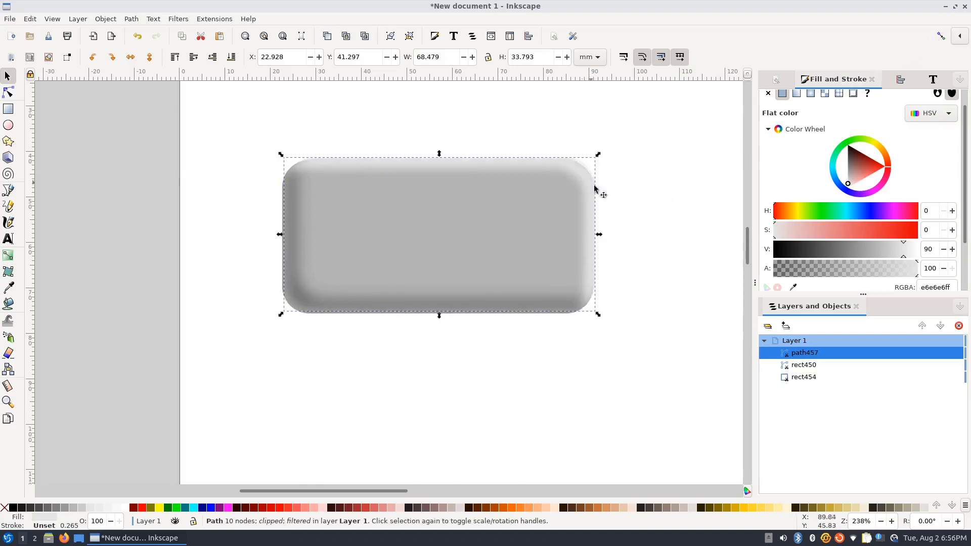
pyautogui.click(629, 205)
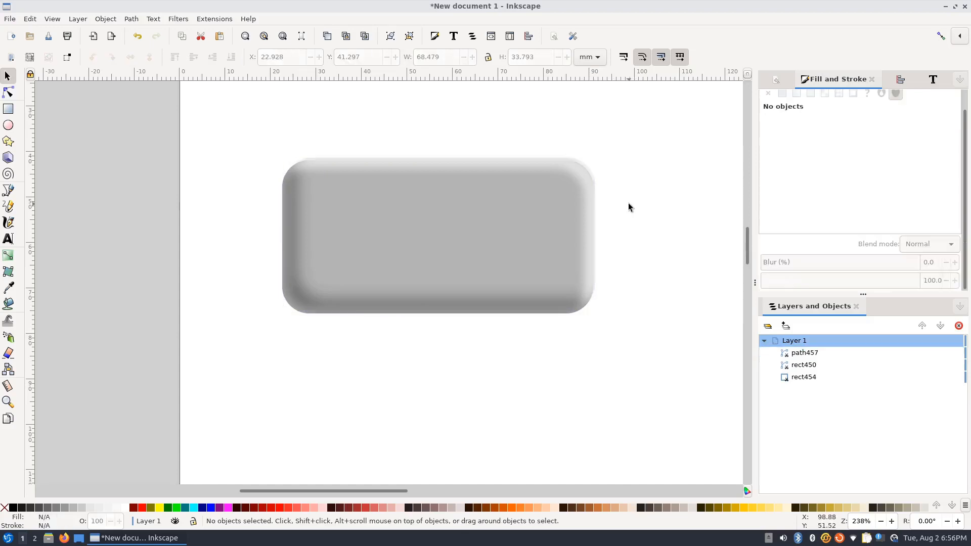
pyautogui.press('ctrl')
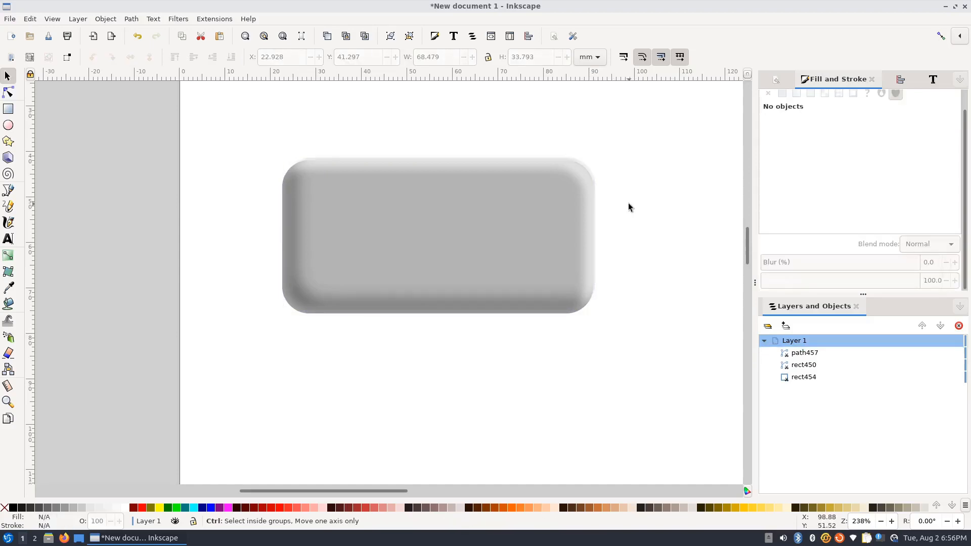
pyautogui.hotkey('ctrl', 'z')
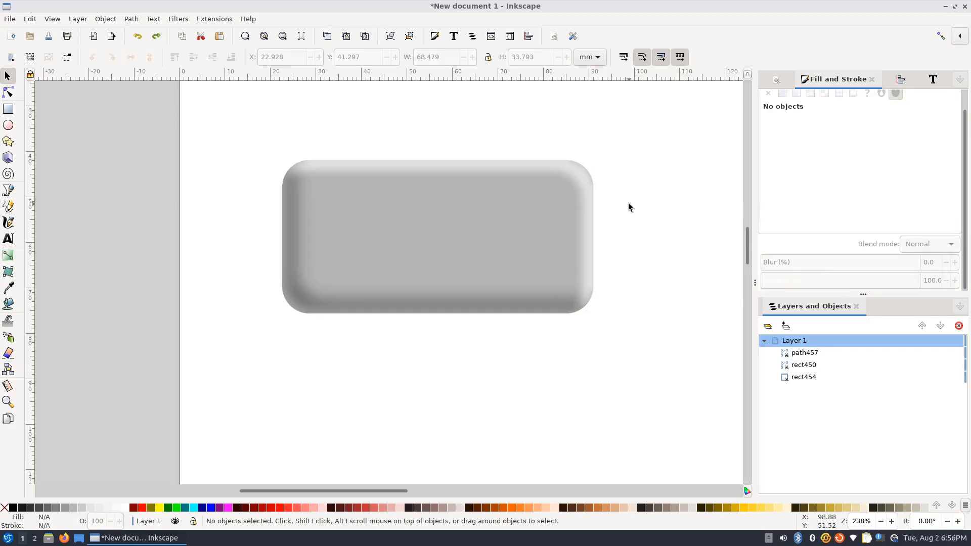
pyautogui.press('ctrl')
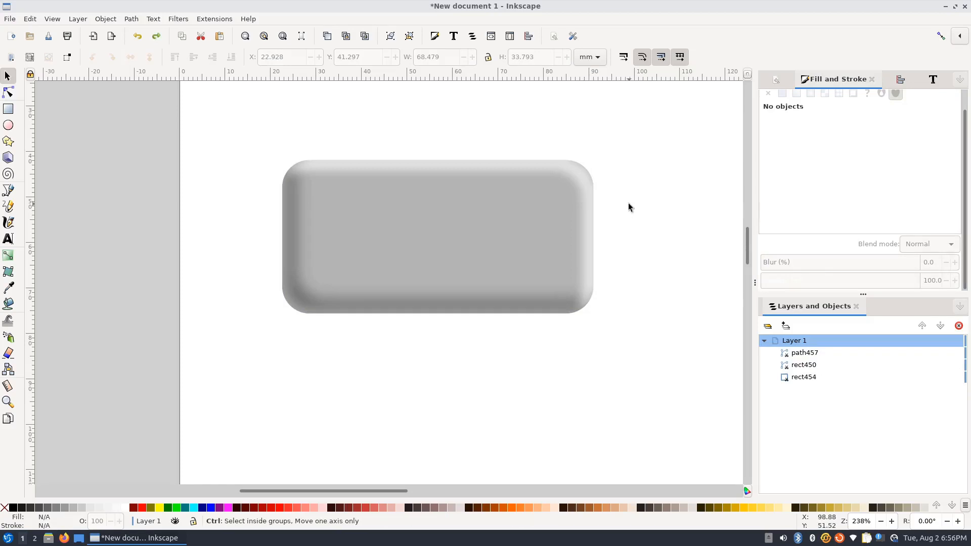
pyautogui.hotkey('ctrl', 'z')
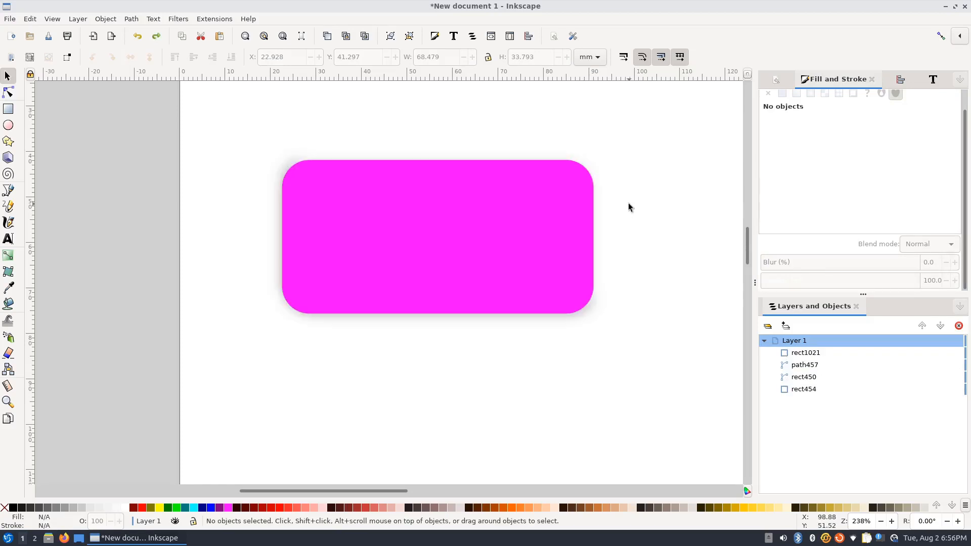
# Set the magenta rectangle aside below the button and shift the light edge about 1 mm right and 1.1 mm up.
pyautogui.click(503, 234)
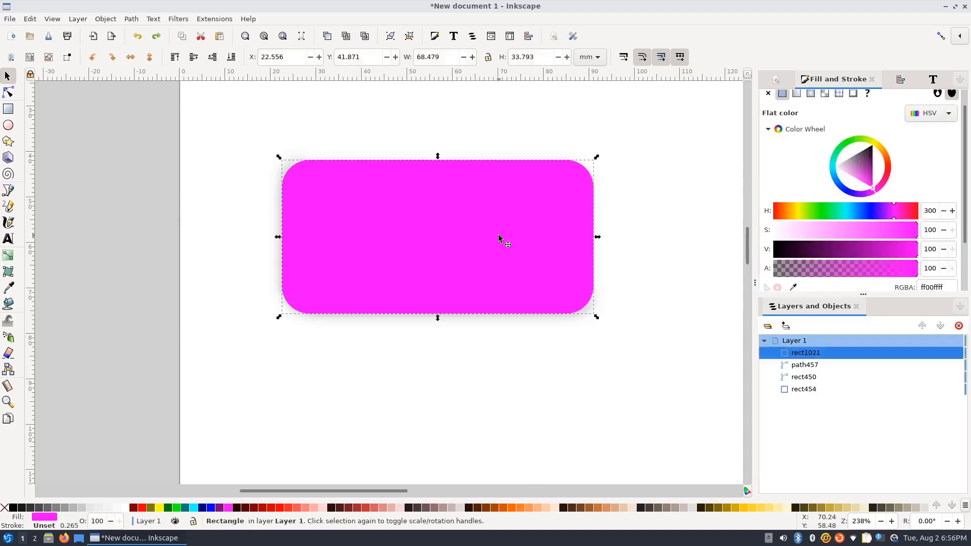
pyautogui.moveTo(499, 236); pyautogui.dragTo(505, 426)
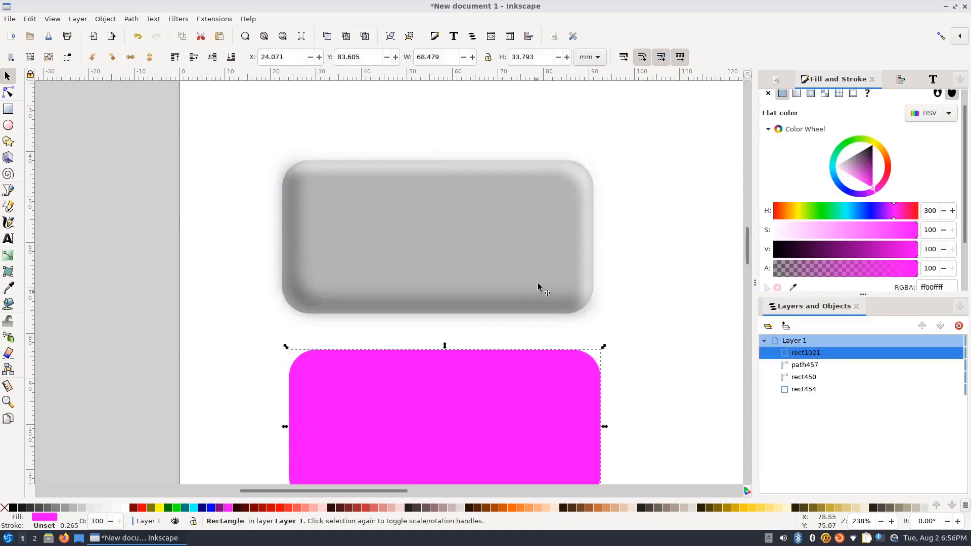
pyautogui.click(581, 177)
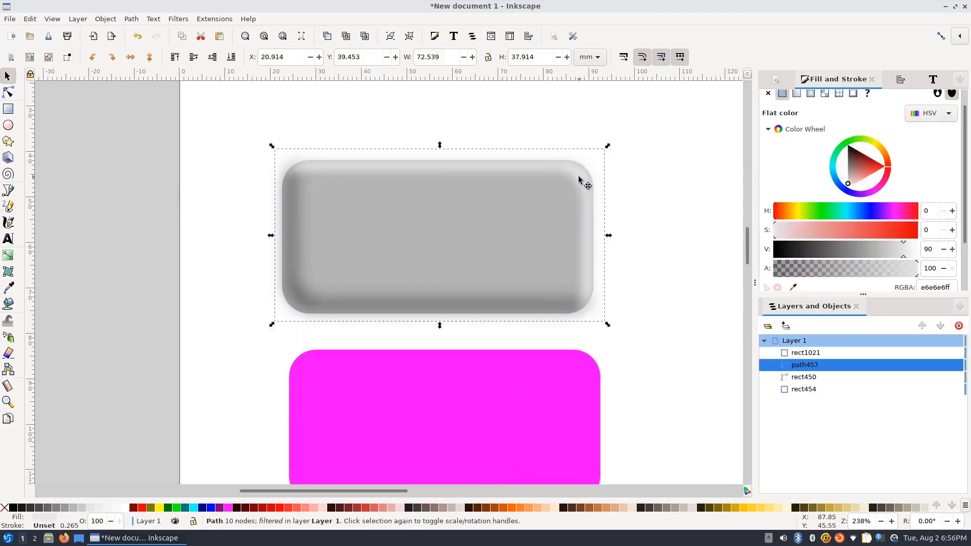
pyautogui.moveTo(581, 176); pyautogui.dragTo(584, 175)
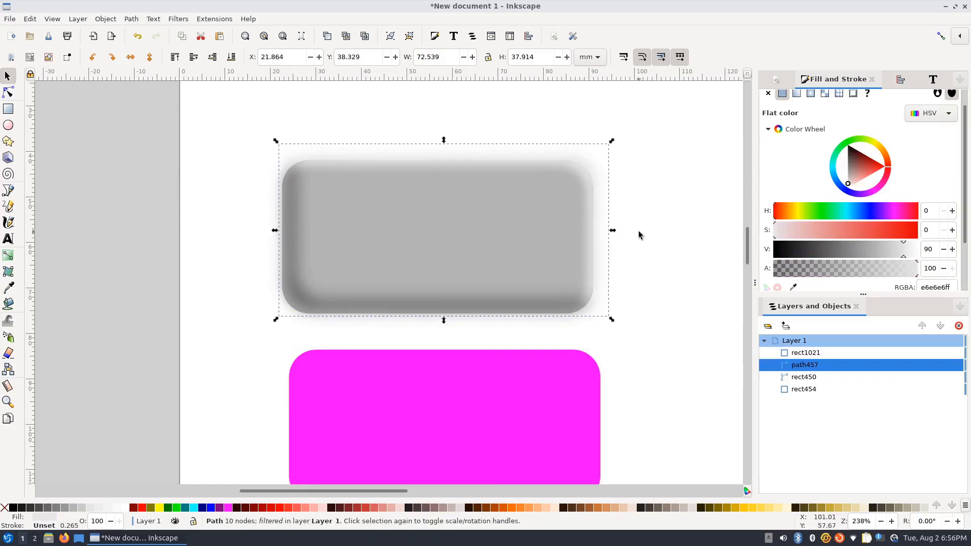
pyautogui.click(639, 231)
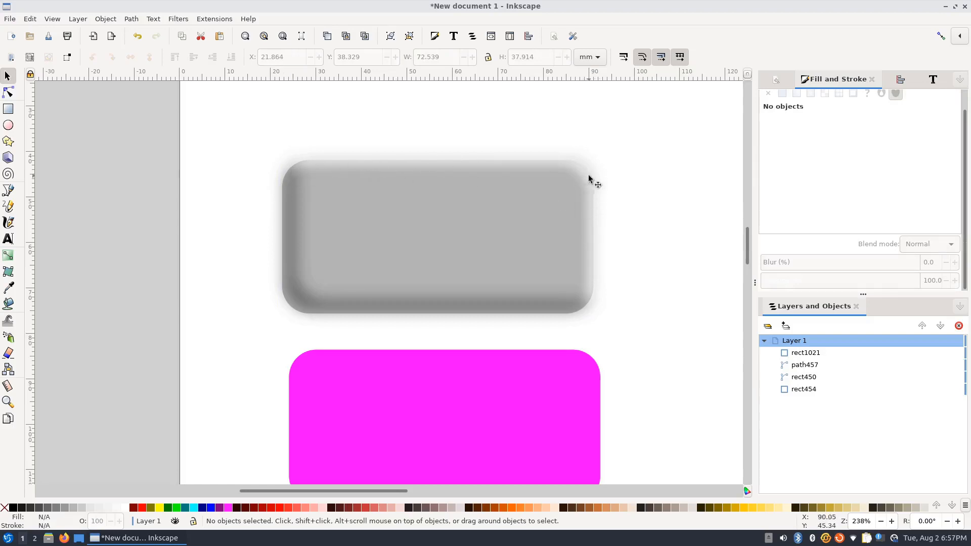
# Enable snapping and move the magenta rectangle back on top of the button, aligned exactly with the grey base.
pyautogui.click(941, 36)
pyautogui.click(535, 395)
pyautogui.moveTo(532, 411); pyautogui.dragTo(528, 220)
pyautogui.click(673, 258)
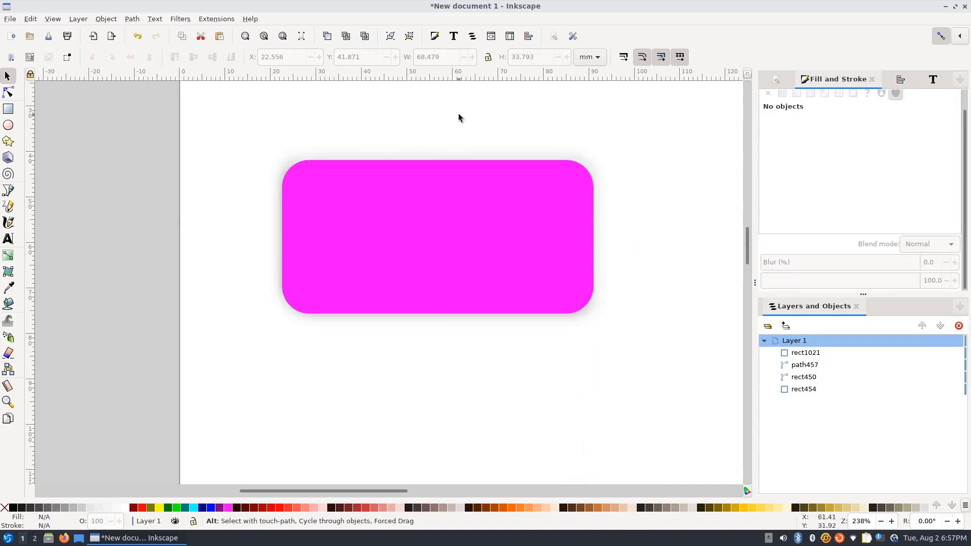
# Clip the grey base and both blurred edges to the magenta rounded rectangle.
pyautogui.moveTo(459, 113)
pyautogui.mouseDown()
pyautogui.moveTo(448, 256)
pyautogui.moveTo(463, 364)
pyautogui.mouseUp()
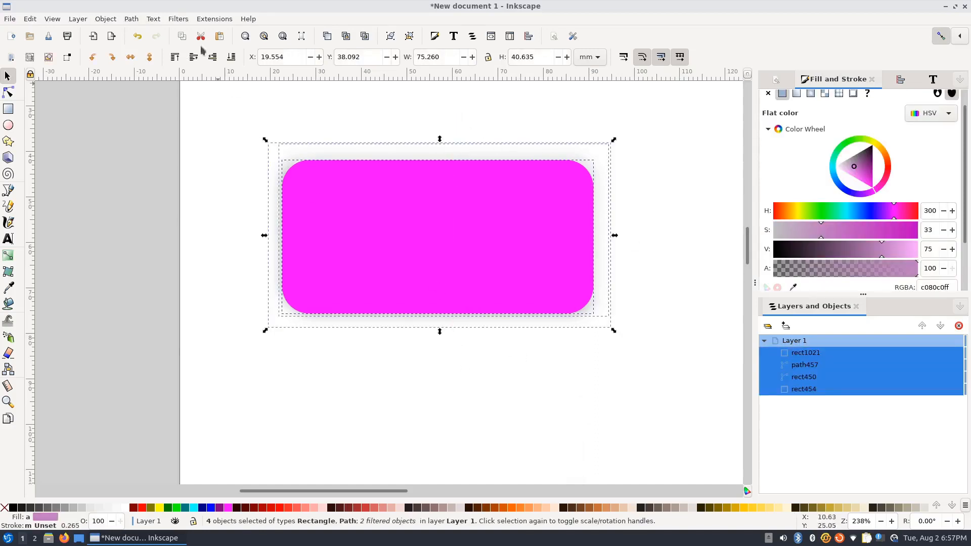
pyautogui.click(119, 19)
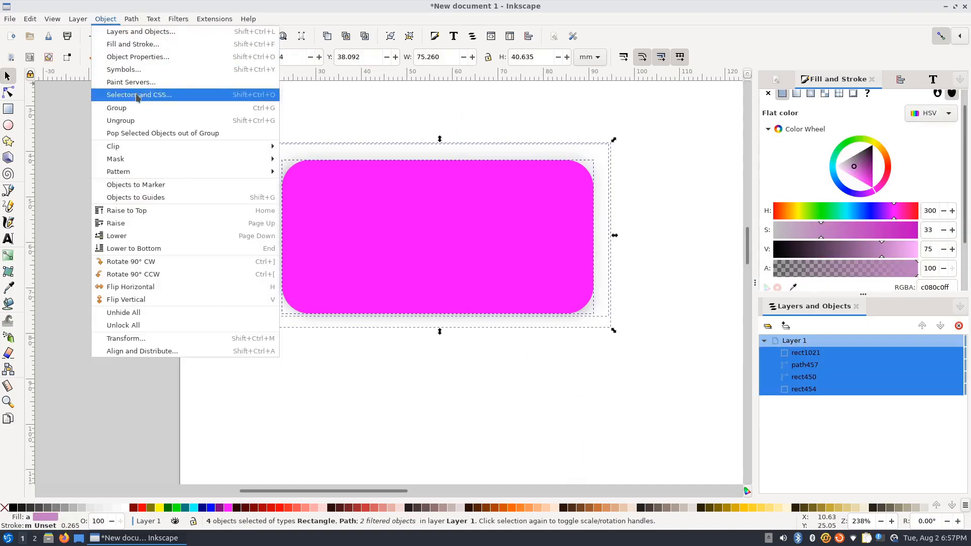
pyautogui.moveTo(164, 146)
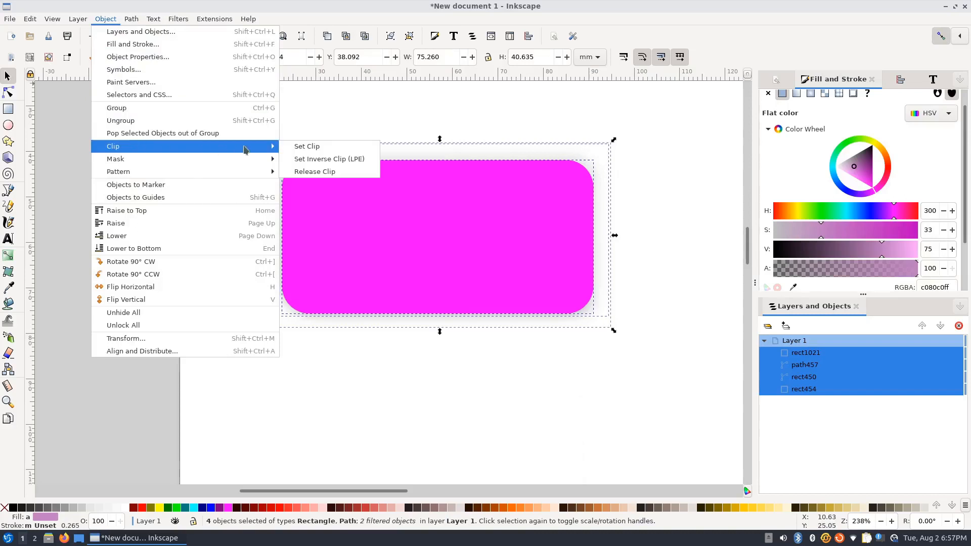
pyautogui.click(300, 148)
pyautogui.click(543, 375)
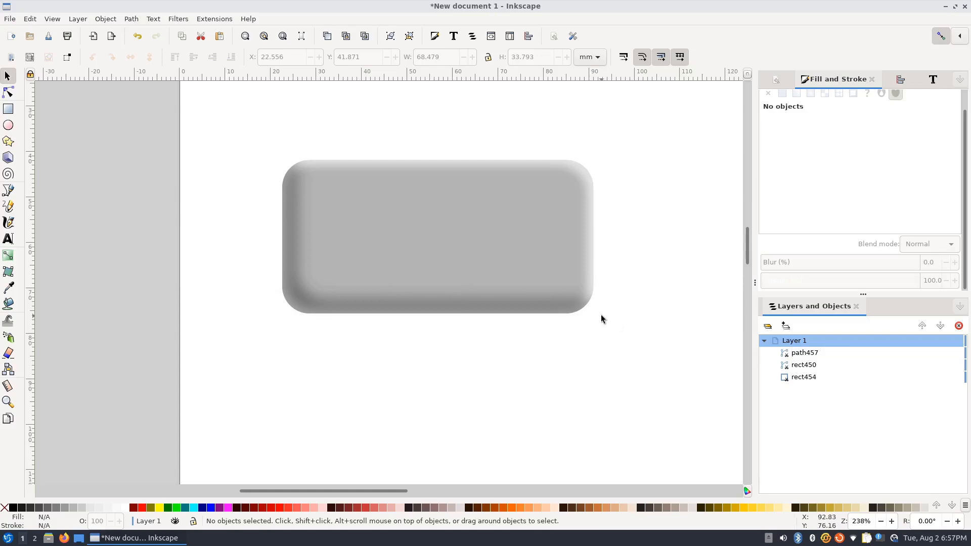
# Duplicate the button's grey base twice, placing the copies one below the other beneath the button.
pyautogui.click(476, 242)
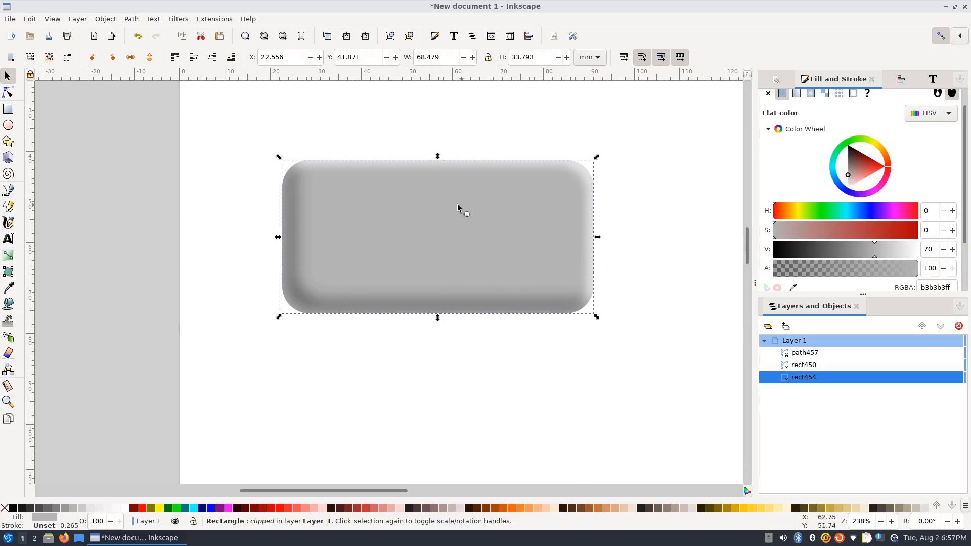
pyautogui.hotkey('ctrl', 'd')
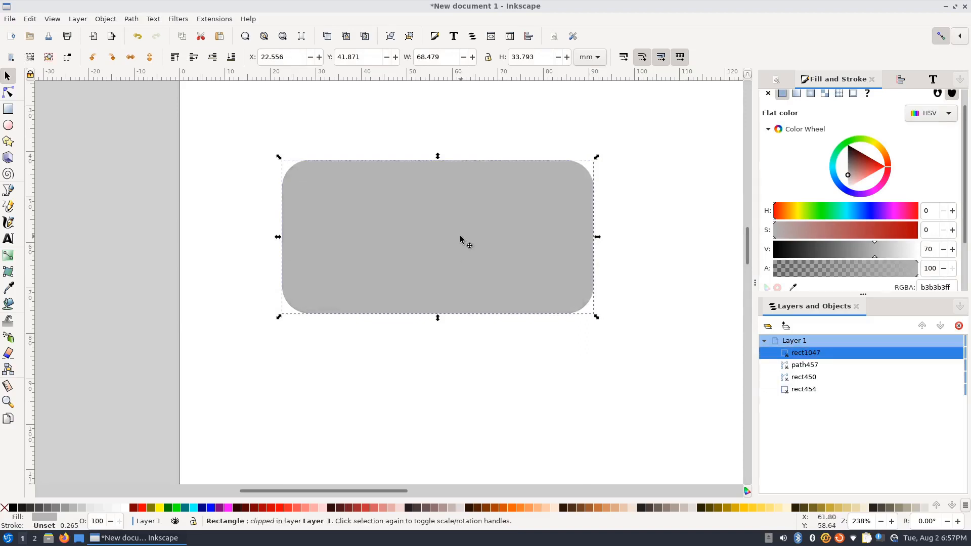
pyautogui.moveTo(460, 236)
pyautogui.mouseDown()
pyautogui.moveTo(484, 340)
pyautogui.moveTo(479, 418)
pyautogui.moveTo(469, 421)
pyautogui.mouseUp()
pyautogui.moveTo(655, 312); pyautogui.dragTo(620, 180)
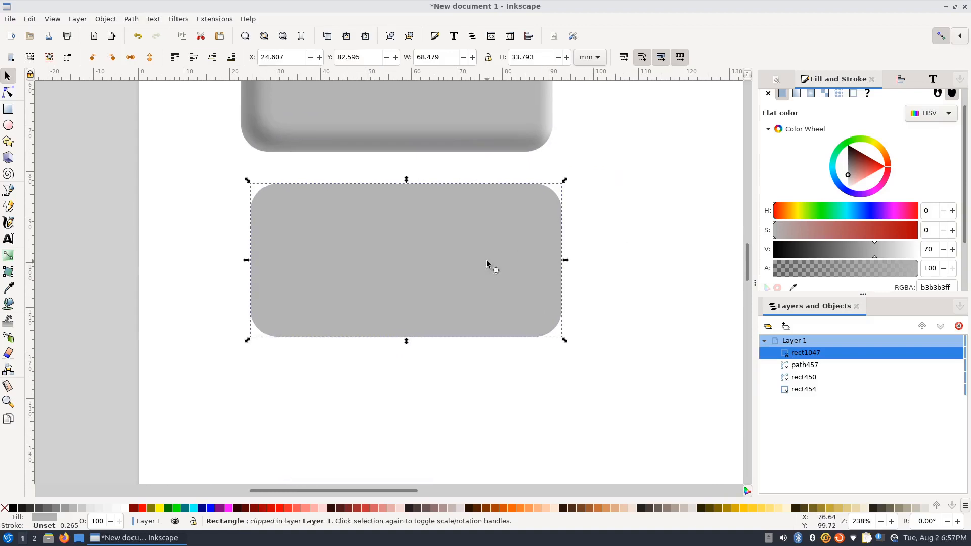
pyautogui.hotkey('ctrl', 'd')
pyautogui.moveTo(486, 263); pyautogui.dragTo(528, 434)
pyautogui.moveTo(621, 308); pyautogui.dragTo(604, 233)
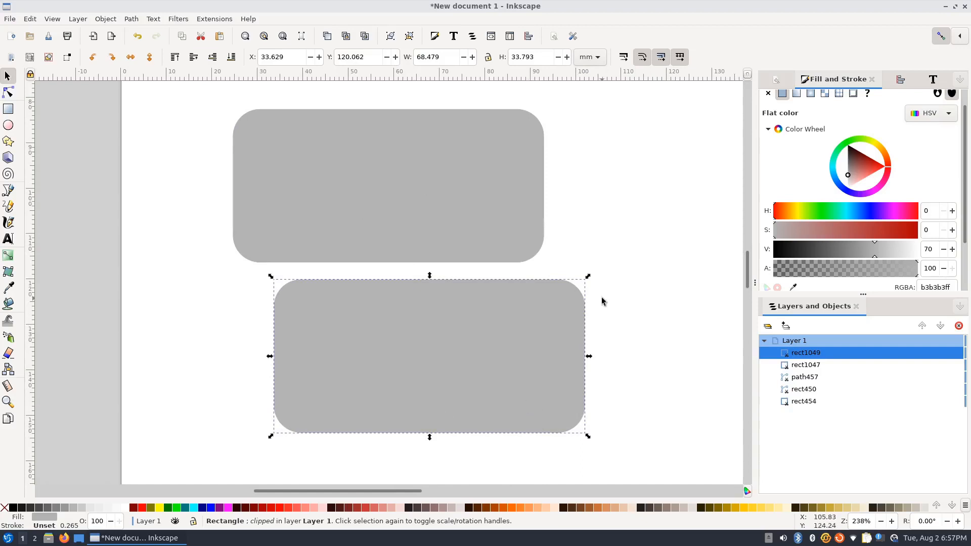
# Inset the upper grey copy in small increments to about 63.3 × 28.6 mm and keep it below the button.
pyautogui.click(470, 210)
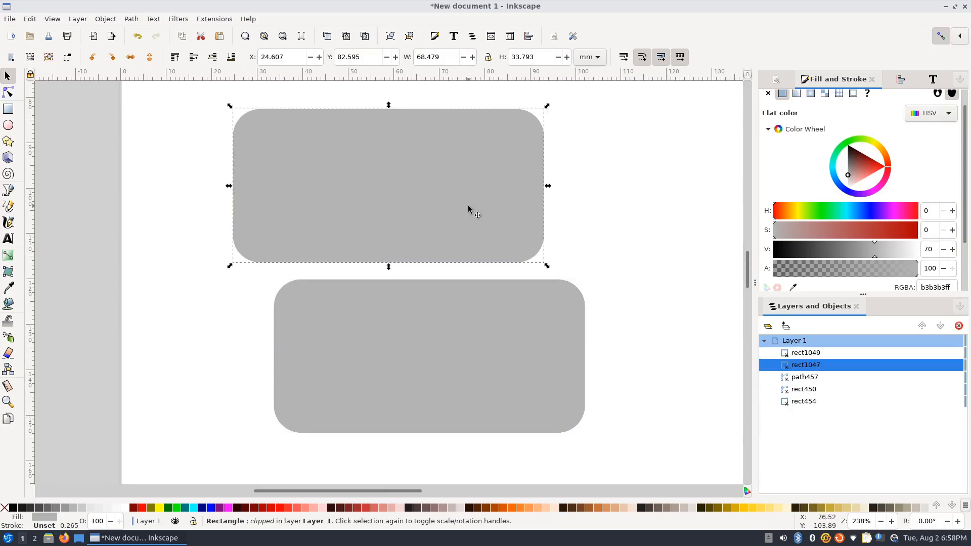
pyautogui.press('ctrl')
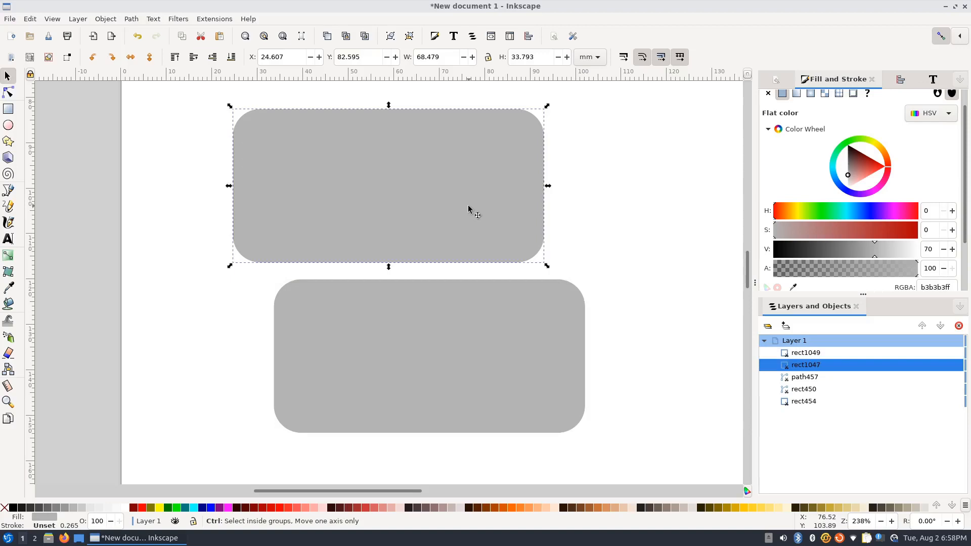
pyautogui.press('less')
pyautogui.press('less')
pyautogui.press('less')
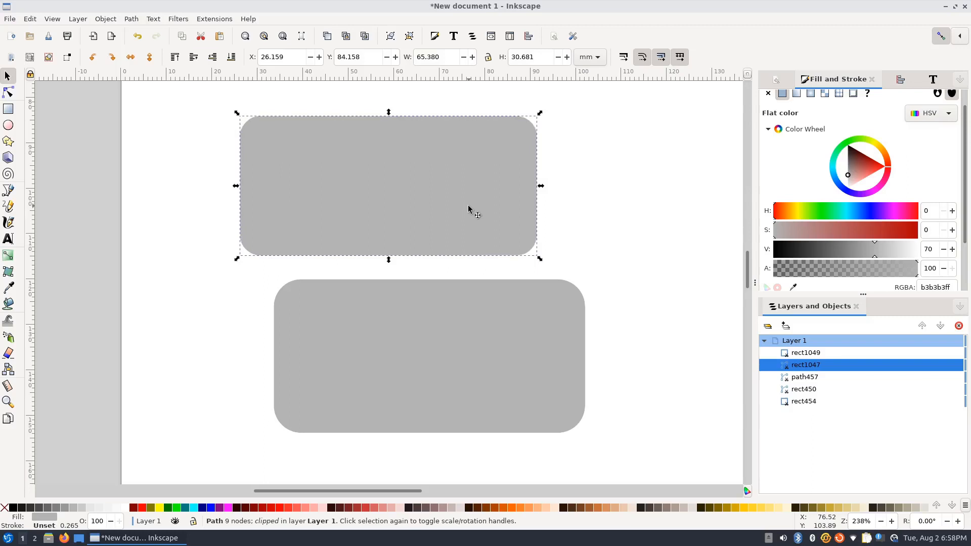
pyautogui.press('less')
pyautogui.moveTo(575, 209); pyautogui.dragTo(467, 398)
pyautogui.press('ctrl')
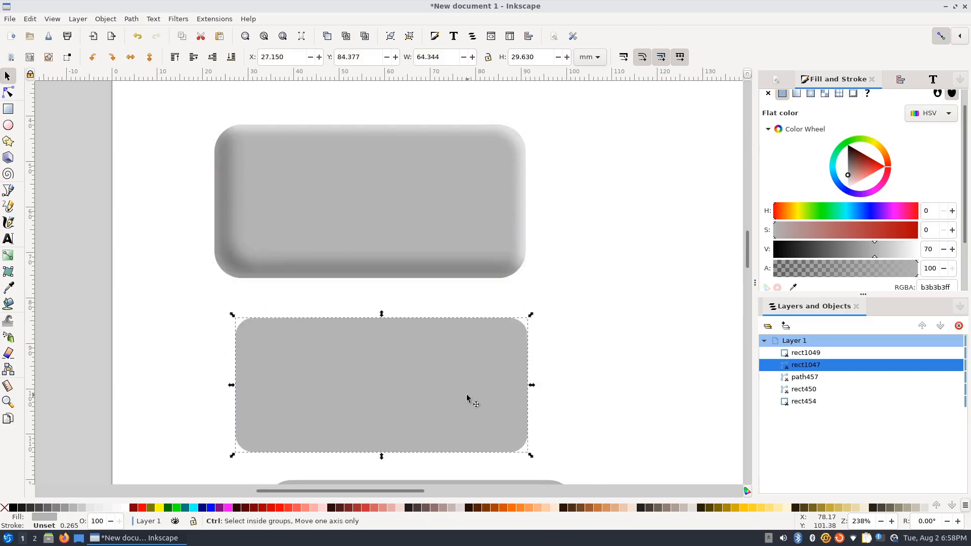
pyautogui.moveTo(467, 398)
pyautogui.mouseDown()
pyautogui.moveTo(455, 208)
pyautogui.moveTo(469, 211)
pyautogui.moveTo(483, 397)
pyautogui.mouseUp()
pyautogui.scroll(-8, 574, 354)
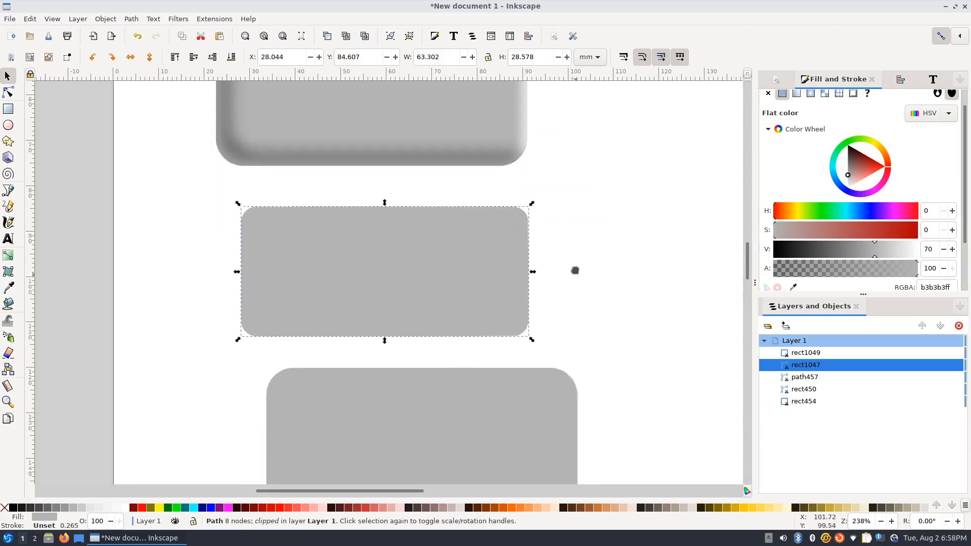
# Delete the larger lower copy and place a duplicate of the inset rectangle below the original inset rectangle.
pyautogui.click(546, 372)
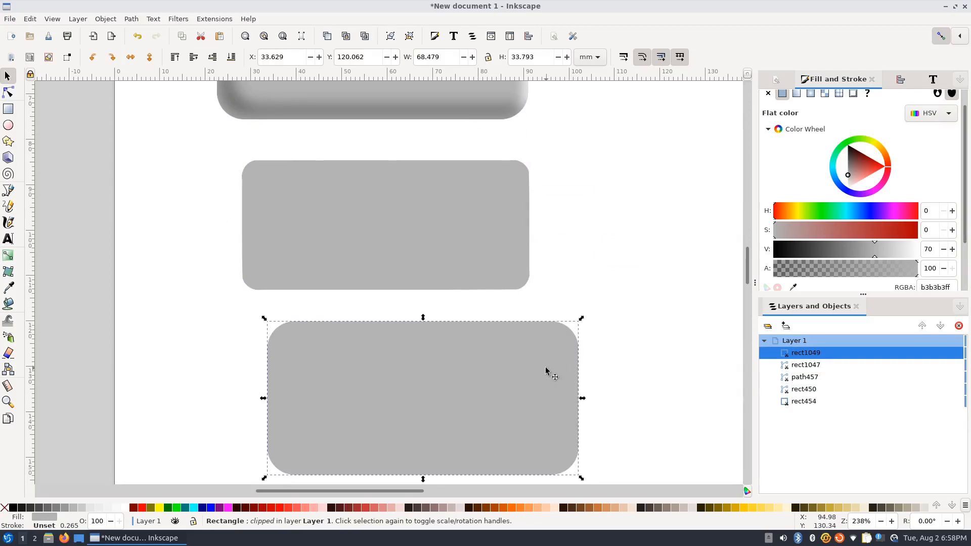
pyautogui.press('Delete')
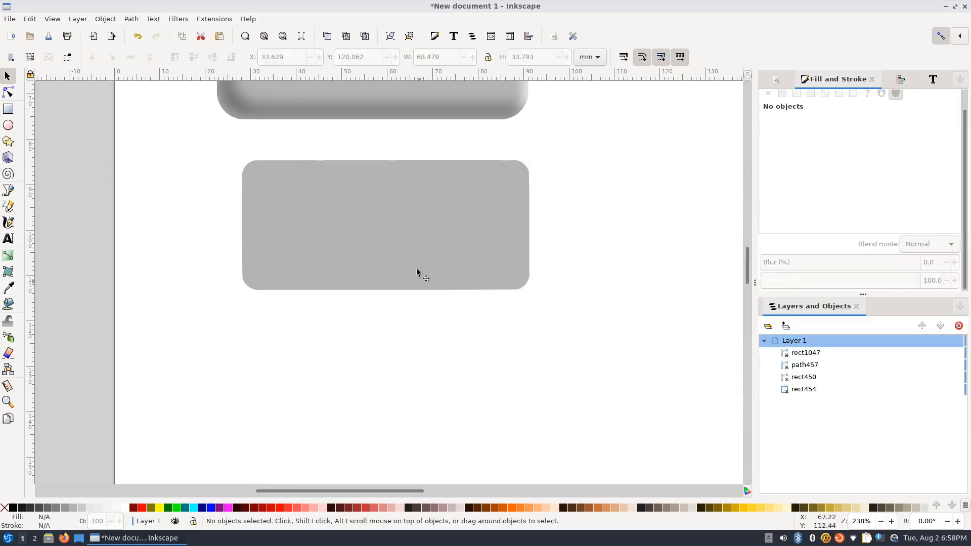
pyautogui.click(415, 252)
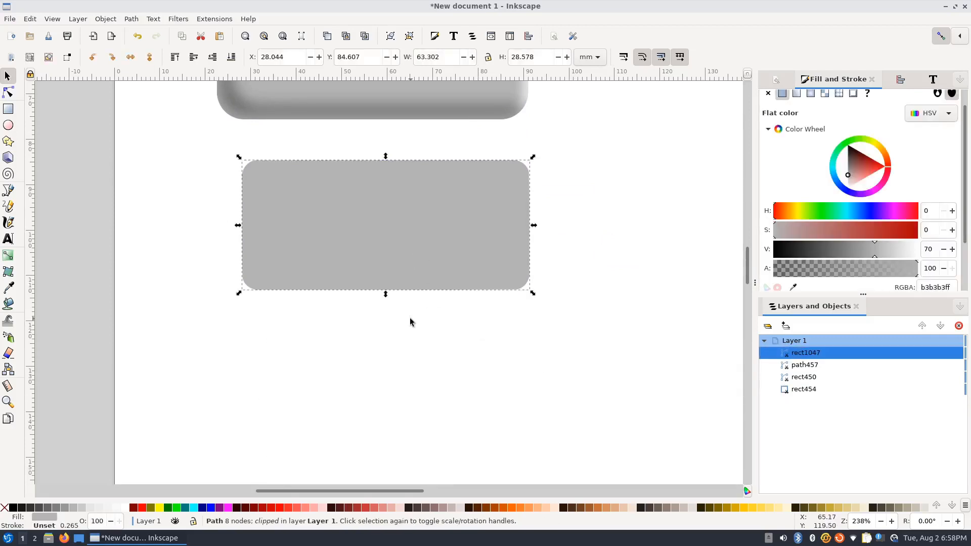
pyautogui.press('ctrl')
pyautogui.hotkey('ctrl', 'd')
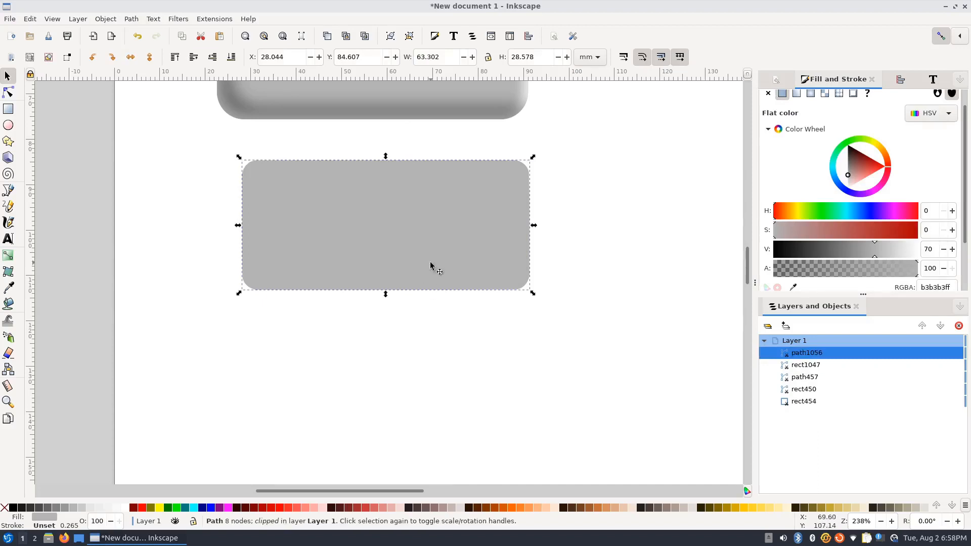
pyautogui.moveTo(433, 266); pyautogui.dragTo(452, 422)
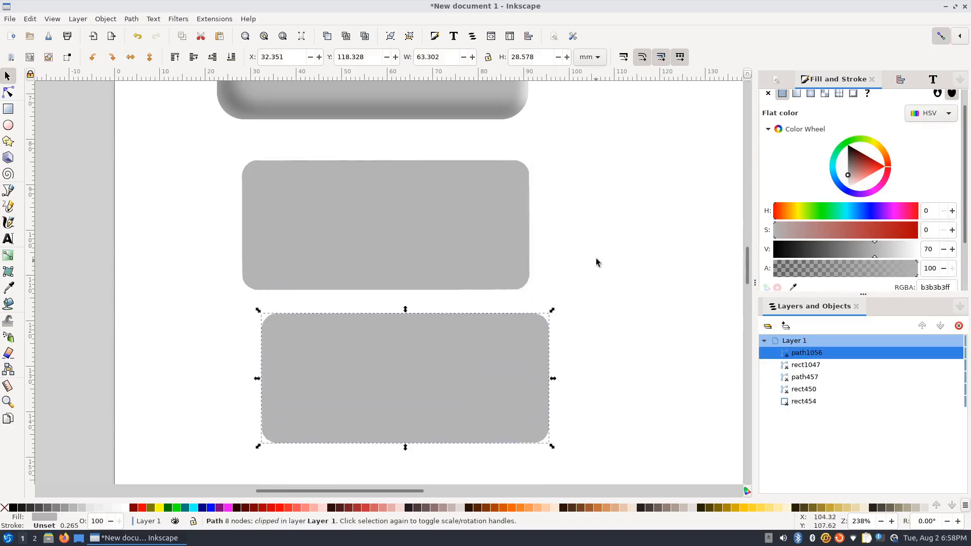
# Open the Roughen distort filter for the upper inset rectangle with live preview on, keeping the shape visible beside the dialog.
pyautogui.click(462, 252)
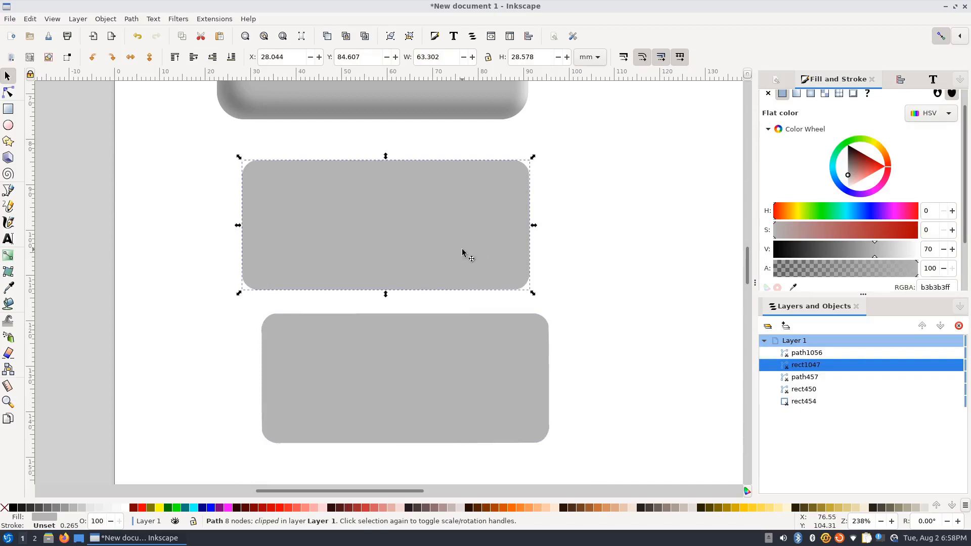
pyautogui.click(178, 21)
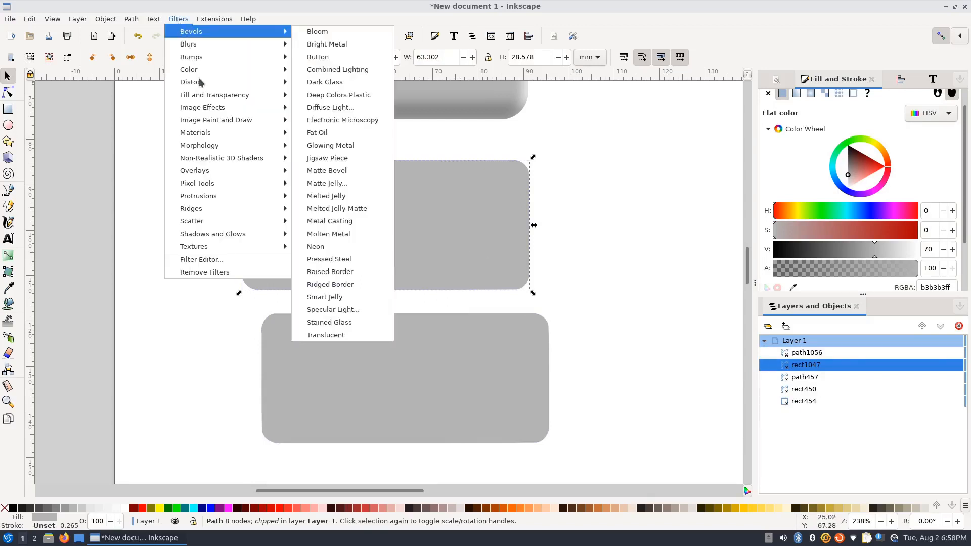
pyautogui.moveTo(198, 88)
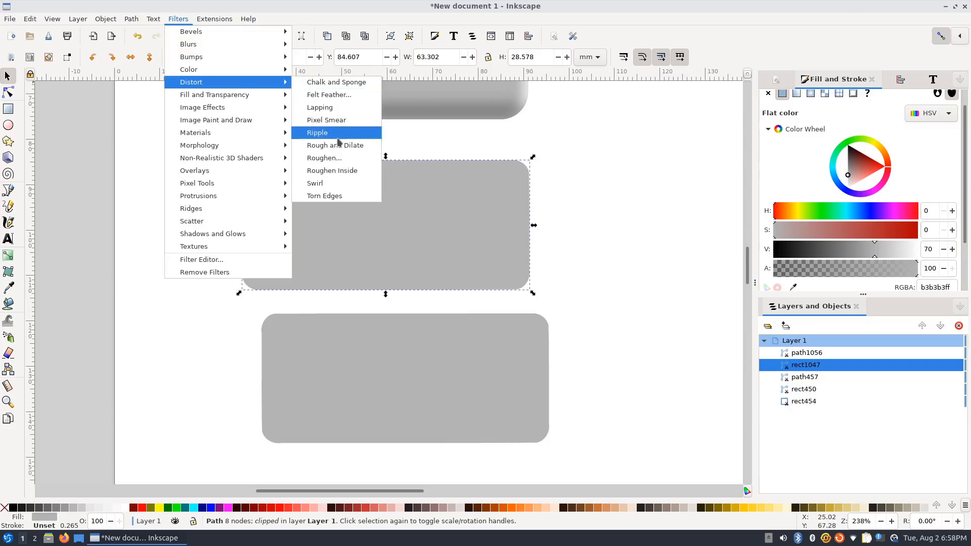
pyautogui.click(336, 159)
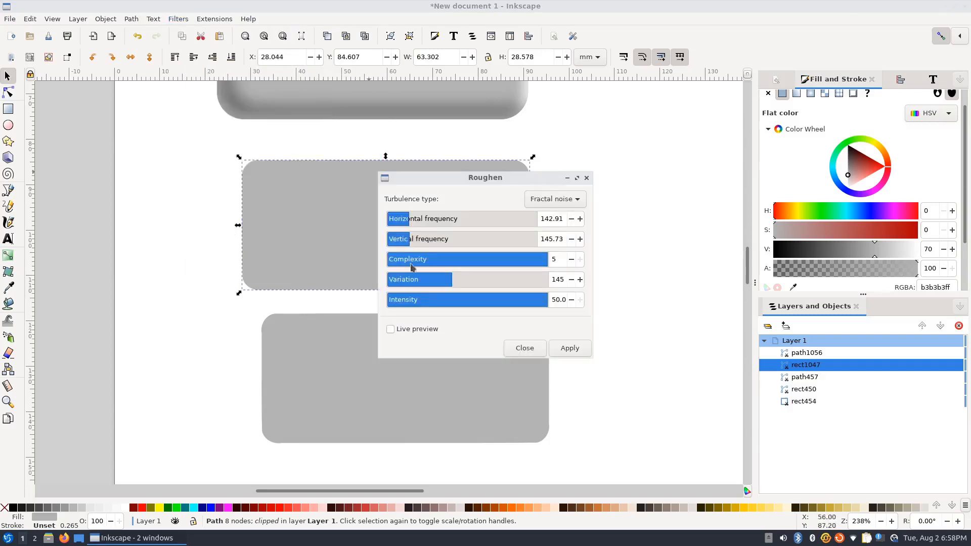
pyautogui.click(390, 329)
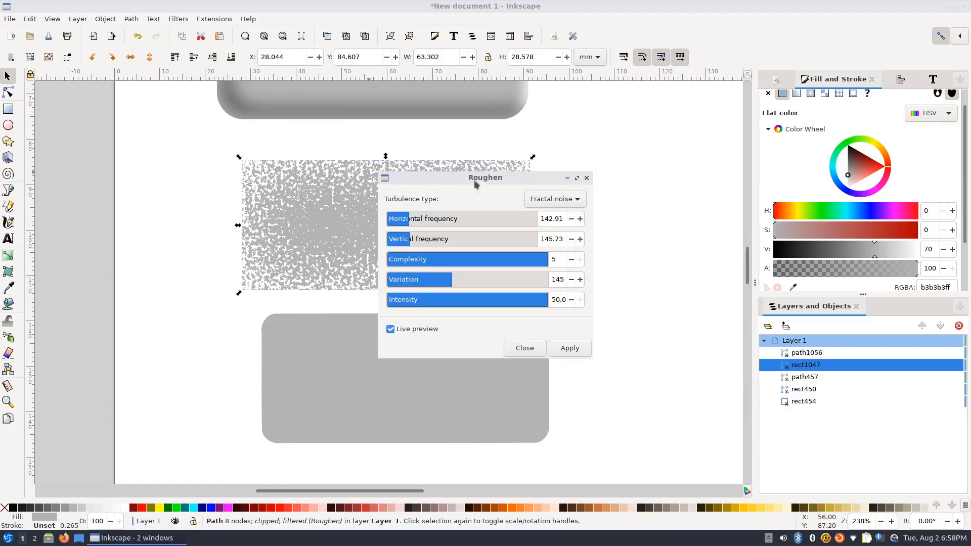
pyautogui.moveTo(470, 180); pyautogui.dragTo(528, 193)
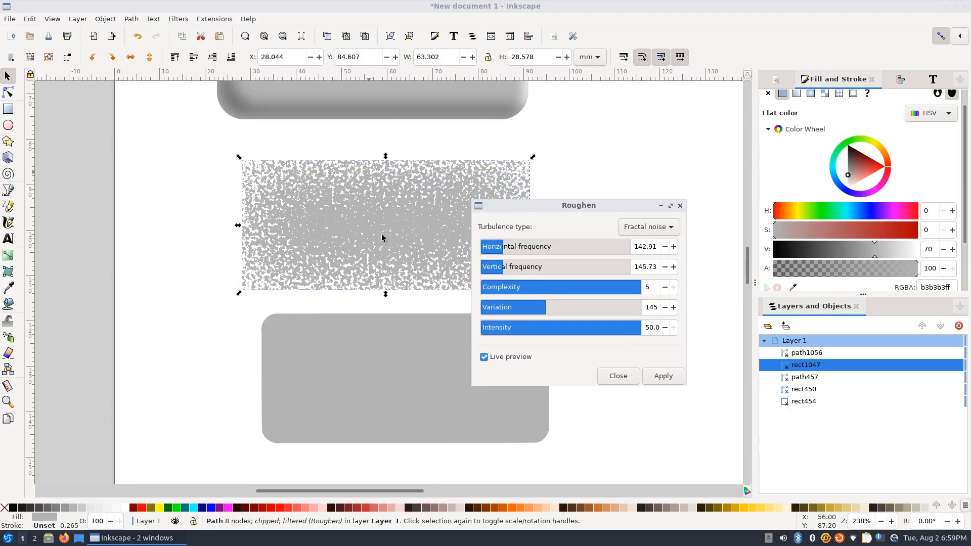
# Apply Roughen with horizontal frequency 192.83, vertical frequency 193.28, complexity 4 and variation 222 to the inset rectangle.
pyautogui.moveTo(640, 292); pyautogui.dragTo(606, 298)
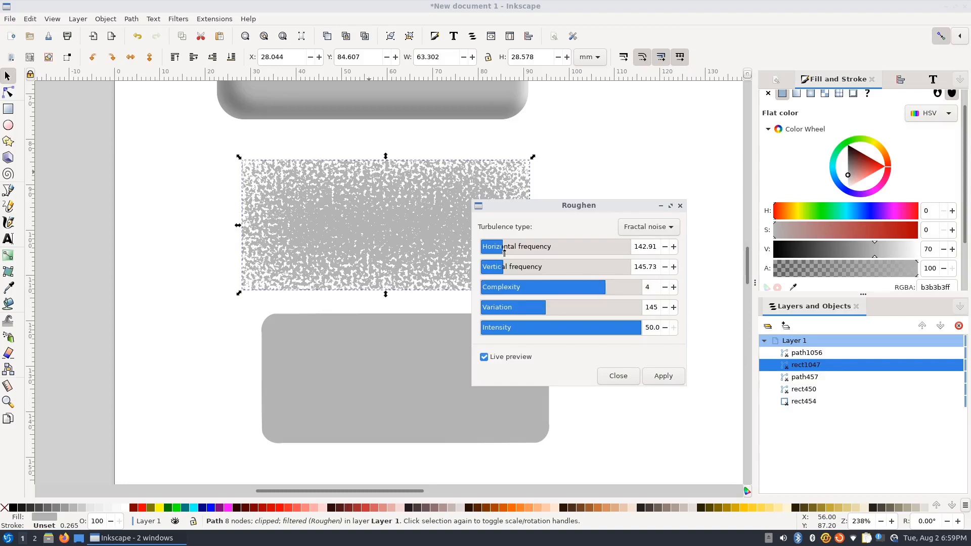
pyautogui.moveTo(501, 251); pyautogui.dragTo(510, 272)
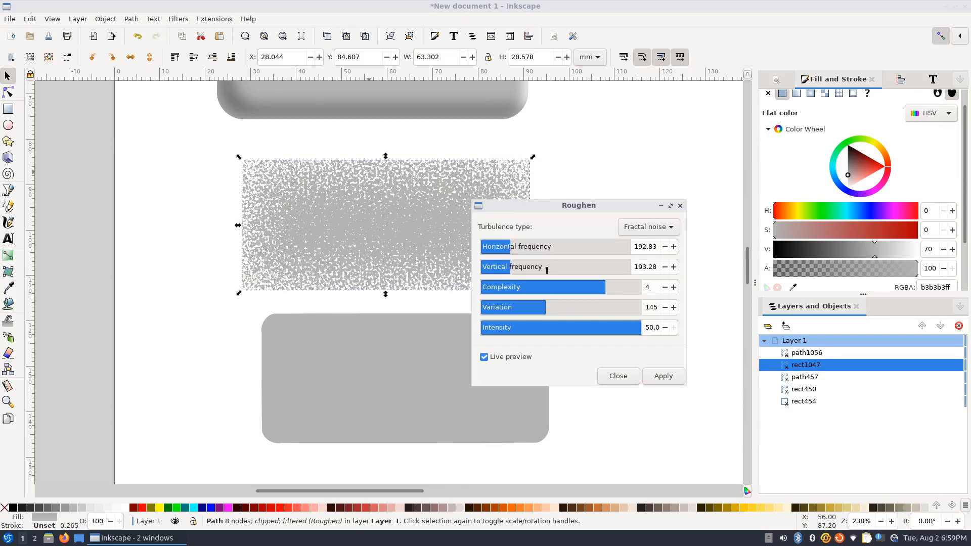
pyautogui.moveTo(546, 311); pyautogui.dragTo(579, 314)
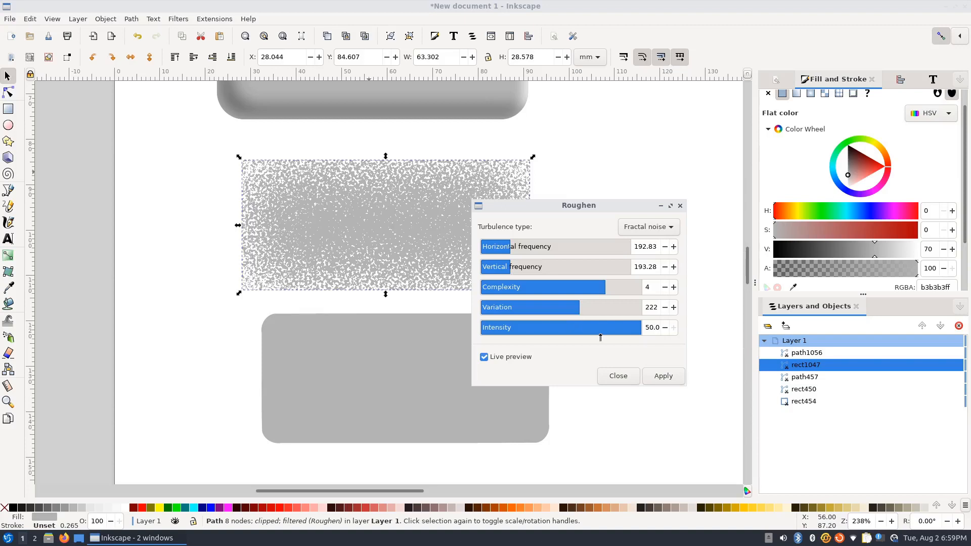
pyautogui.moveTo(633, 324); pyautogui.dragTo(651, 351)
pyautogui.click(660, 374)
pyautogui.click(618, 376)
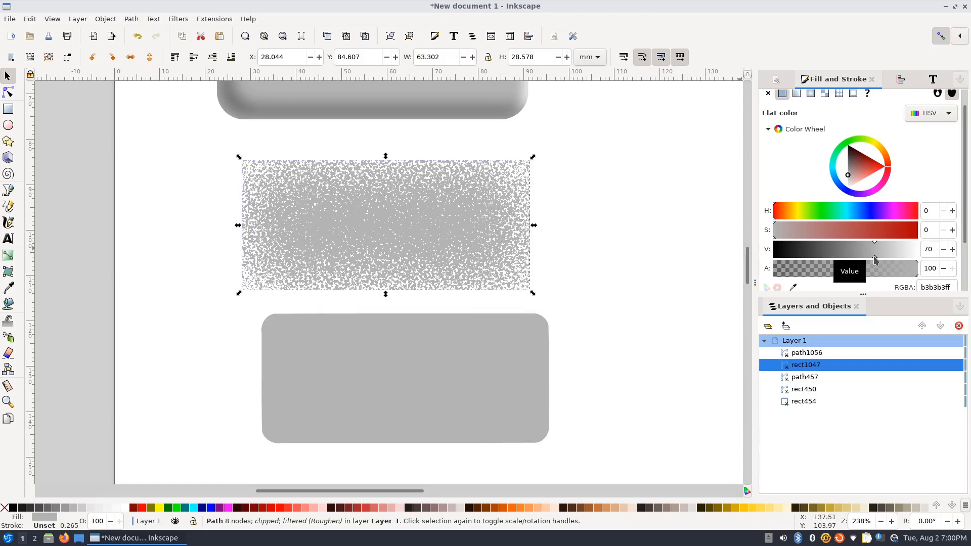
# Darken the roughened rectangle's fill to an HSV value of 59 and align the plain inset copy exactly on top of it.
pyautogui.moveTo(876, 259); pyautogui.dragTo(858, 259)
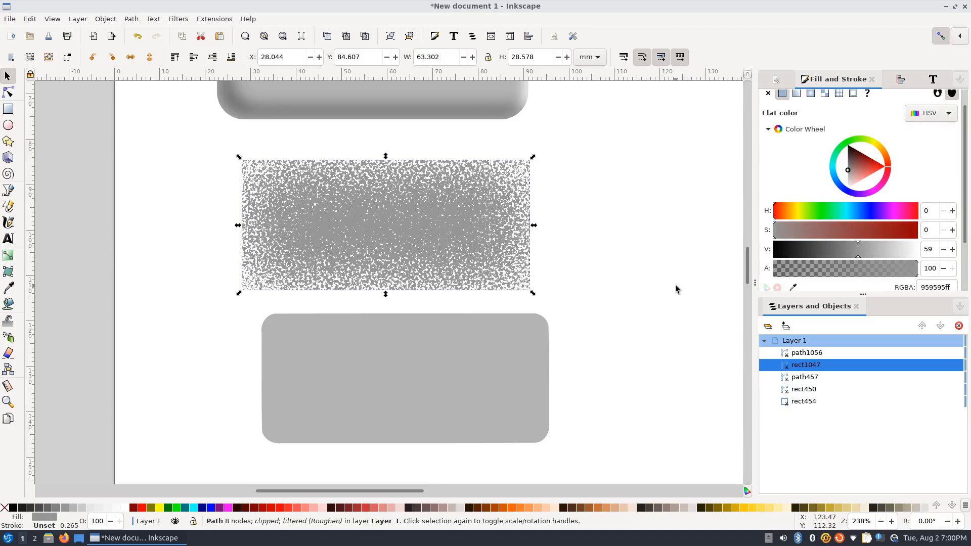
pyautogui.click(492, 350)
pyautogui.moveTo(492, 350); pyautogui.dragTo(485, 213)
pyautogui.click(535, 360)
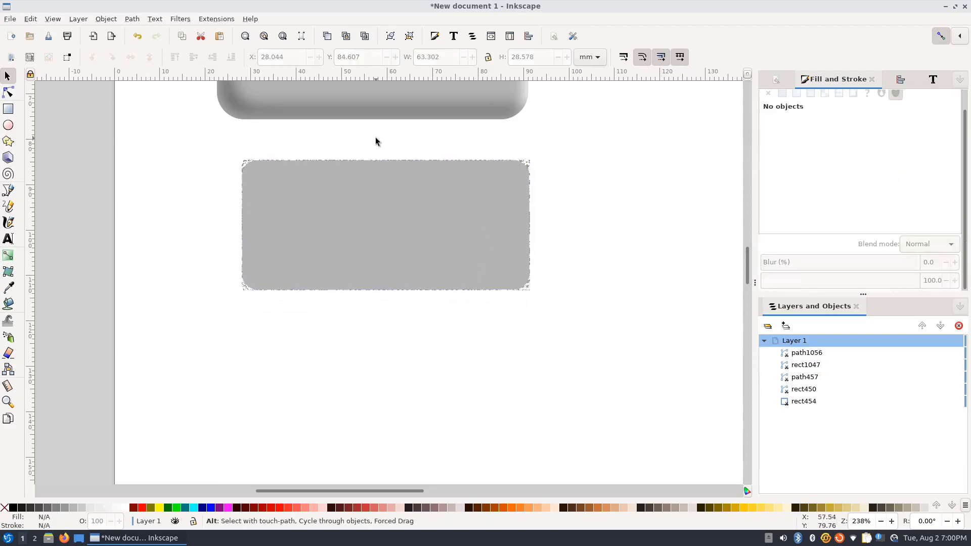
# Clip the roughened rectangle to the rounded outline of the plain copy covering it.
pyautogui.keyDown('alt'); pyautogui.moveTo(377, 142); pyautogui.dragTo(396, 321); pyautogui.keyUp('alt')
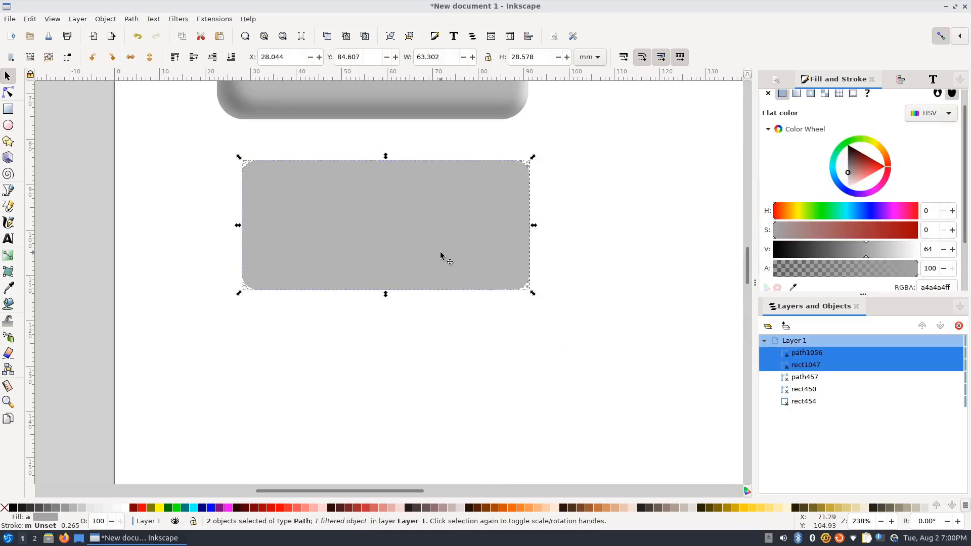
pyautogui.moveTo(585, 250); pyautogui.dragTo(579, 323)
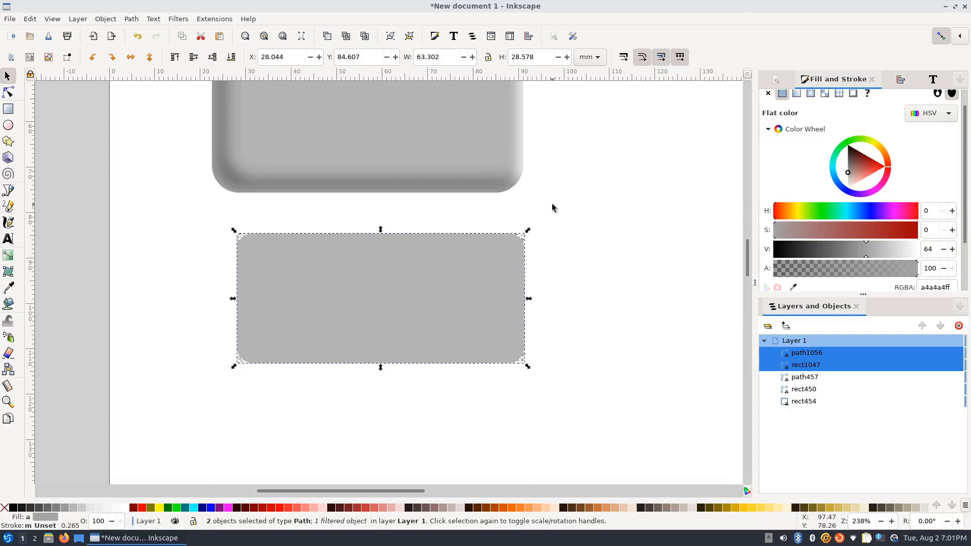
pyautogui.click(104, 19)
pyautogui.moveTo(132, 148)
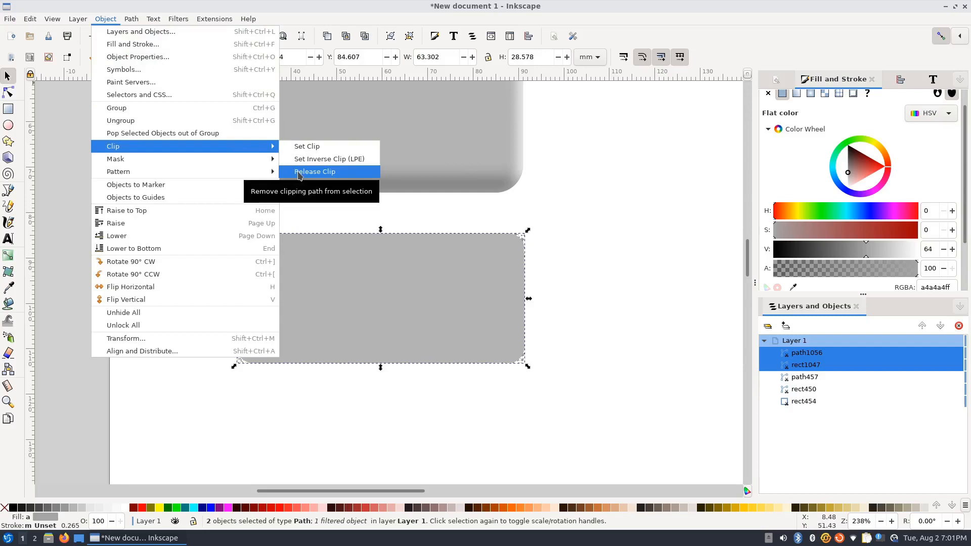
pyautogui.click(296, 148)
pyautogui.click(555, 281)
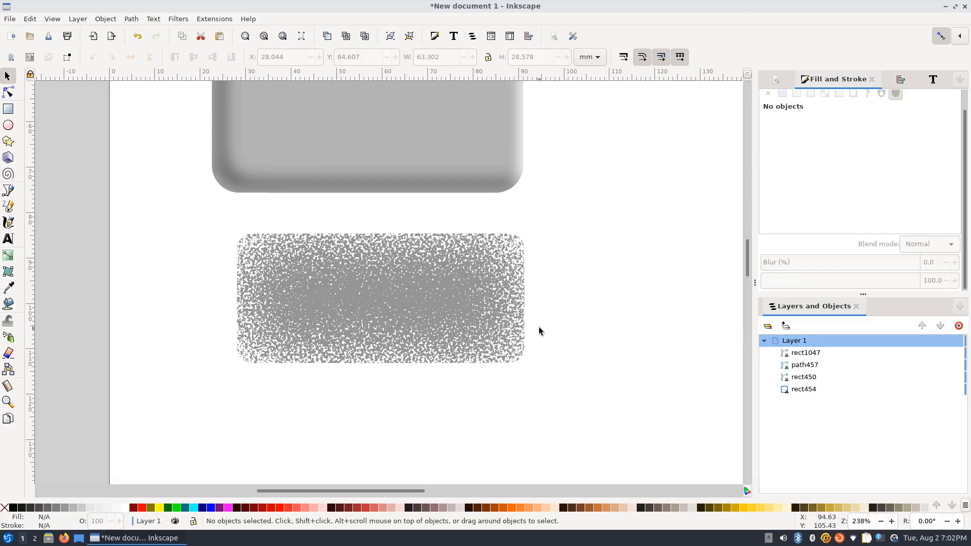
pyautogui.moveTo(568, 261); pyautogui.dragTo(574, 340)
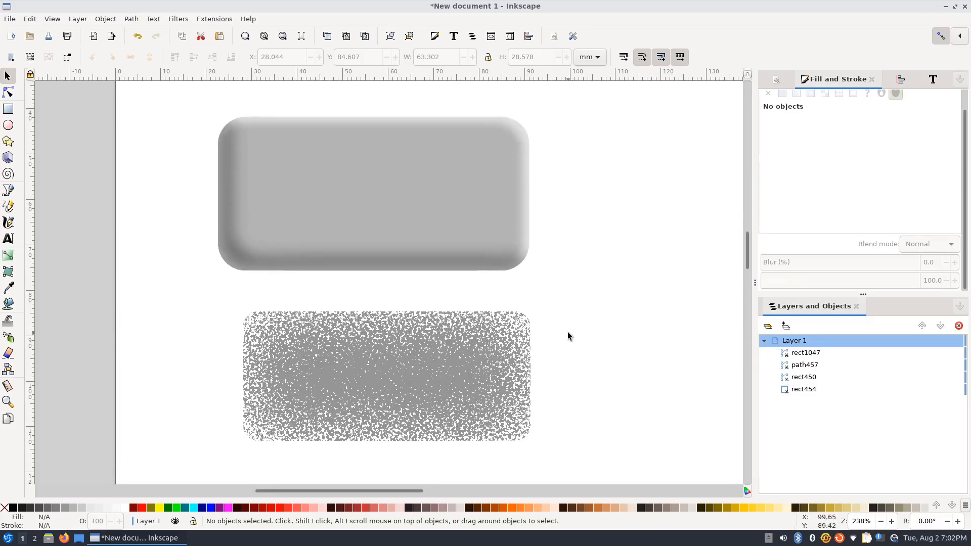
# Move the clipped grainy texture onto the face of the bevelled button, at about X 25.1 mm, Y 44.5 mm.
pyautogui.click(447, 374)
pyautogui.moveTo(447, 375)
pyautogui.mouseDown()
pyautogui.moveTo(424, 303)
pyautogui.moveTo(422, 193)
pyautogui.moveTo(431, 194)
pyautogui.mouseUp()
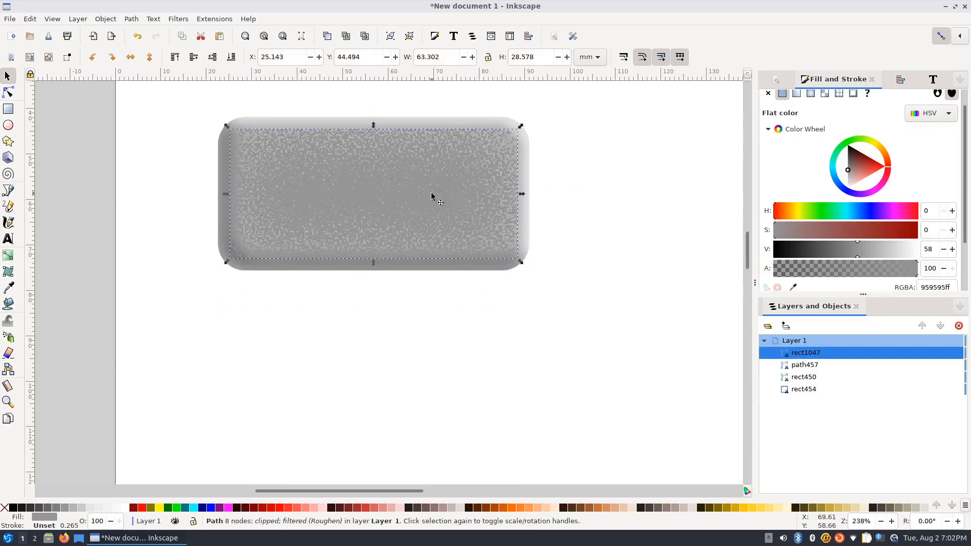
pyautogui.click(622, 287)
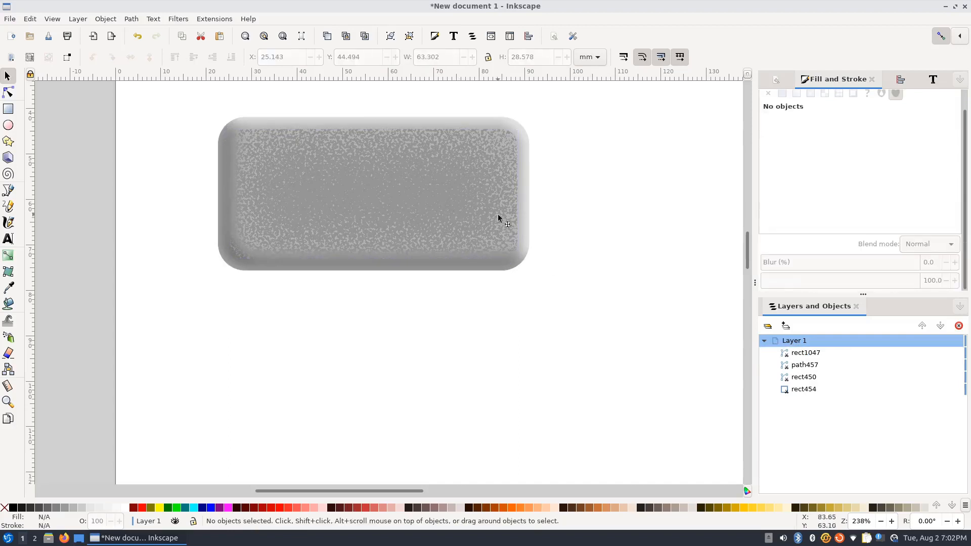
# Lighten the fill of the grainy texture on the button face to an HSV value of 61.
pyautogui.press('ctrl')
pyautogui.press('ctrl')
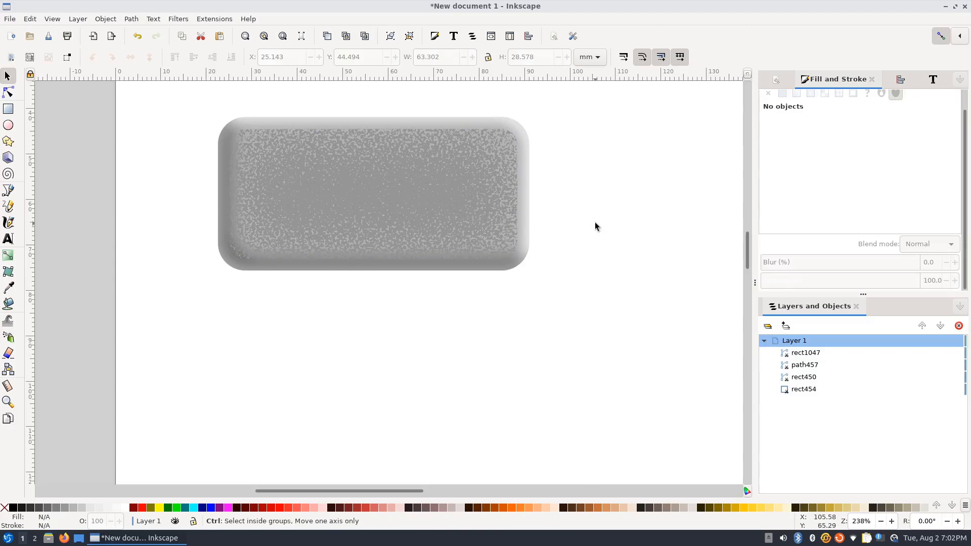
pyautogui.press('ctrl')
pyautogui.scroll(-3, 554, 211)
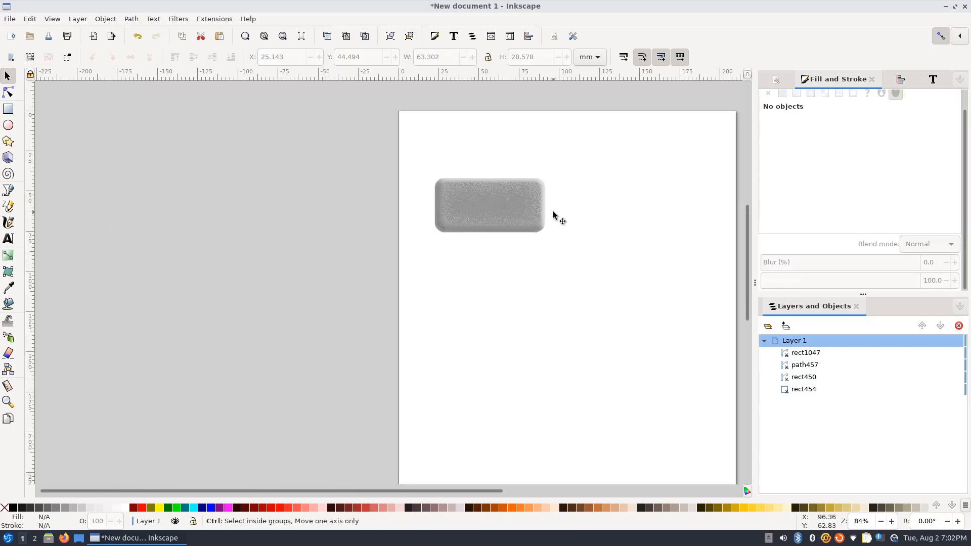
pyautogui.scroll(-1, 553, 214)
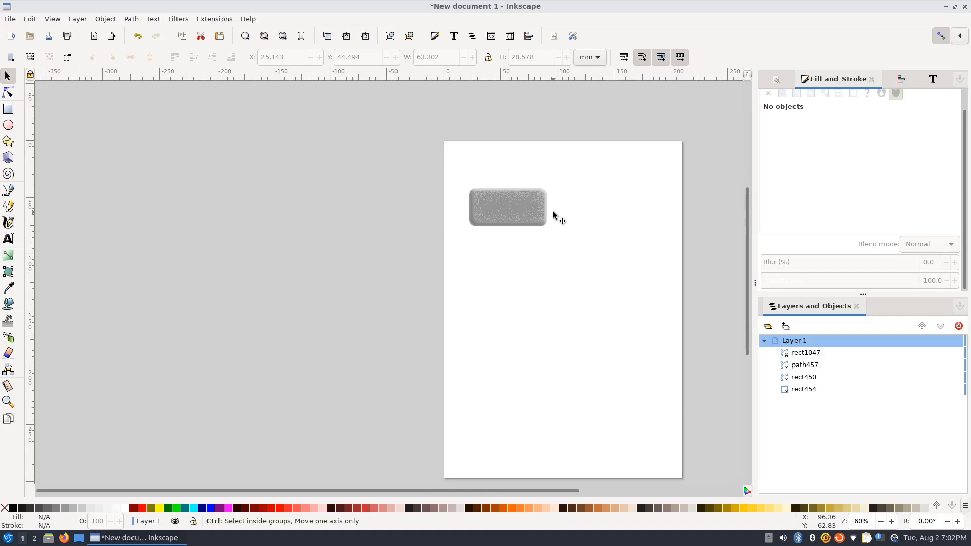
pyautogui.scroll(-2, 553, 211)
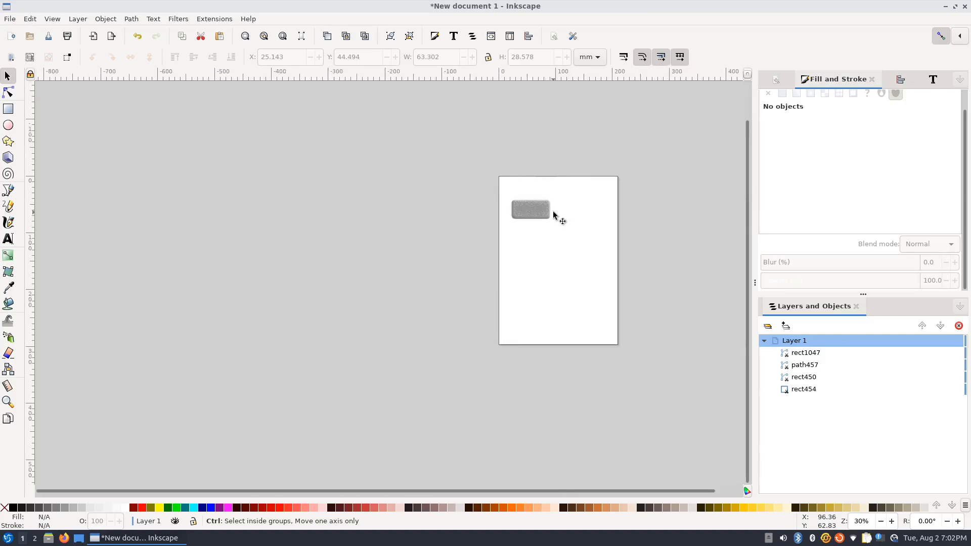
pyautogui.scroll(-2, 553, 211)
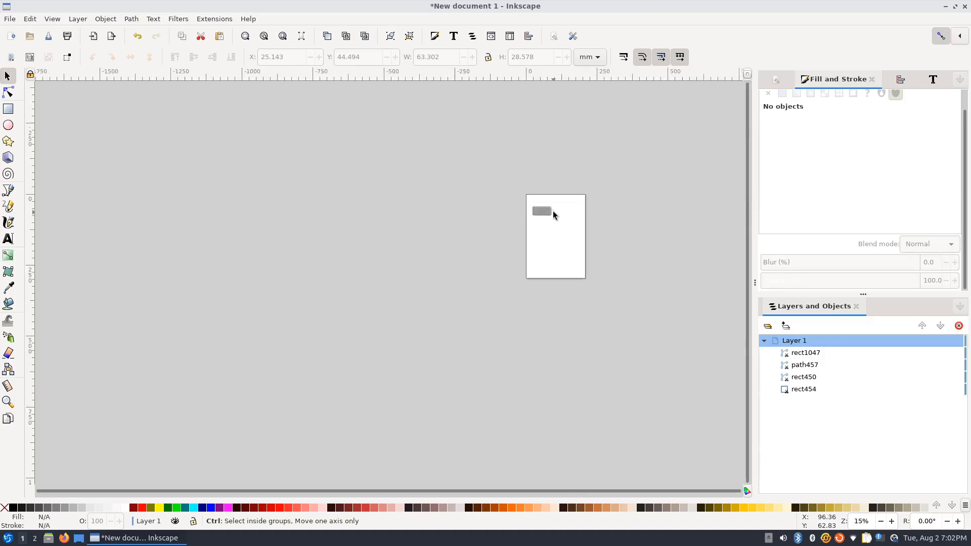
pyautogui.scroll(4, 553, 211)
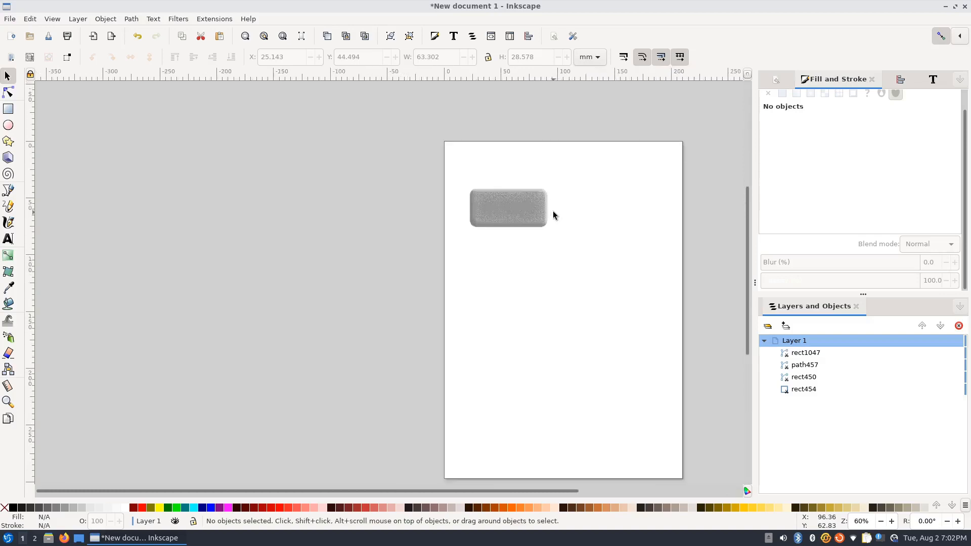
pyautogui.scroll(4, 554, 211)
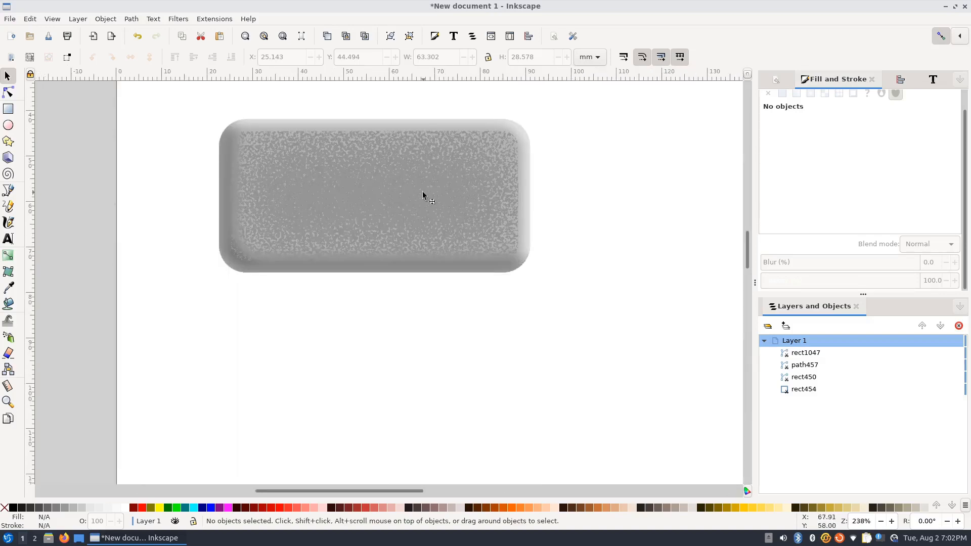
pyautogui.click(422, 195)
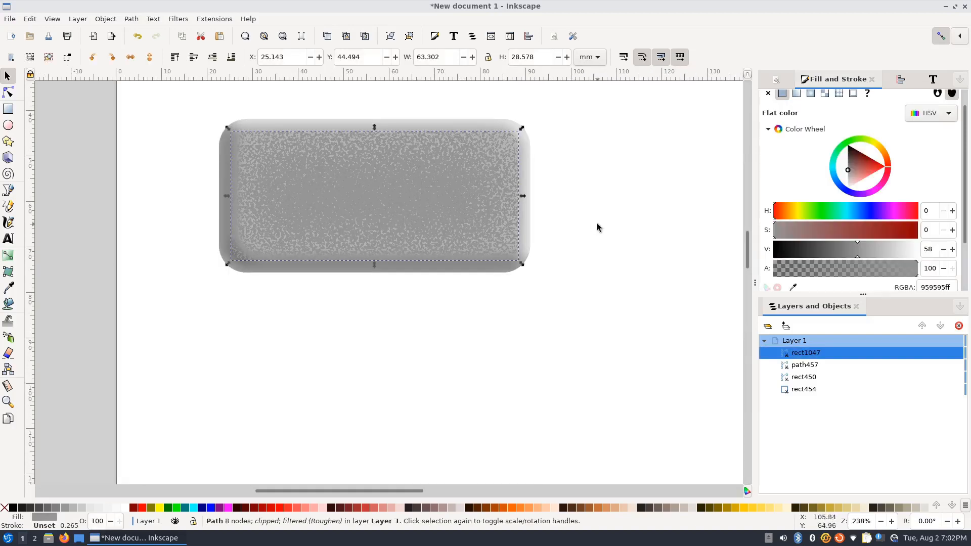
pyautogui.click(862, 259)
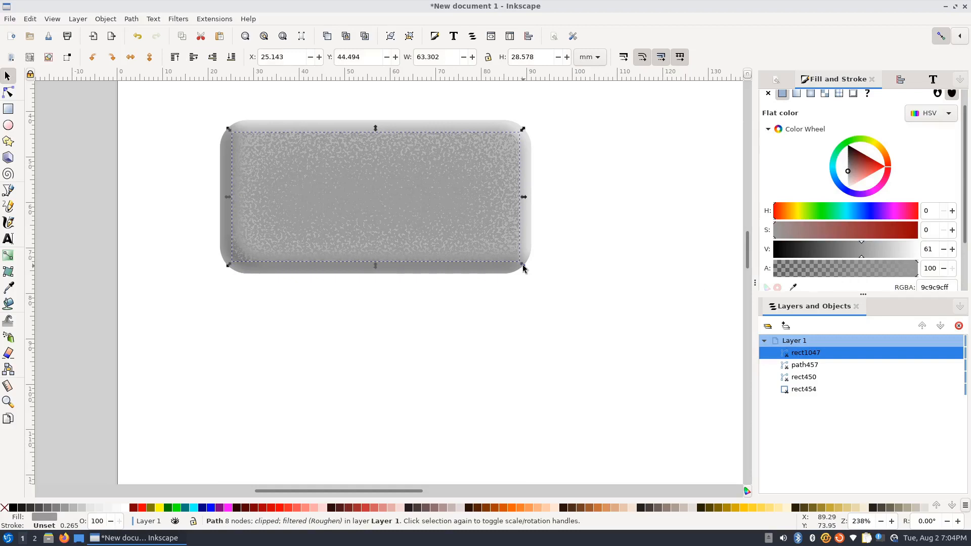
# Try enlarging the grainy texture about its centre to about 64.5 by 29.1 mm, and undo the resize.
pyautogui.moveTo(523, 268)
pyautogui.mouseDown()
pyautogui.moveTo(541, 284)
pyautogui.moveTo(516, 250)
pyautogui.moveTo(533, 263)
pyautogui.mouseUp()
pyautogui.hotkey('ctrl', 'z')
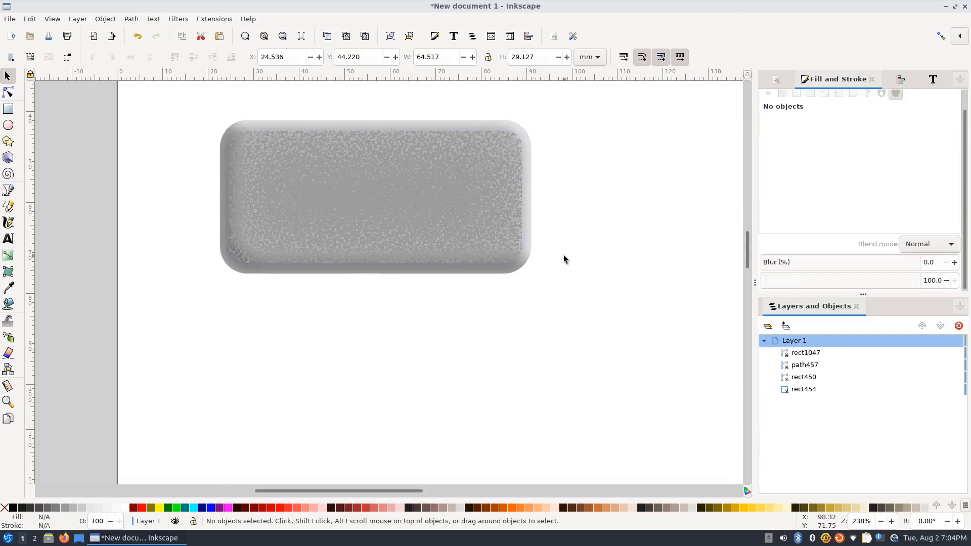
# Lighten the grainy texture's fill to an HSV value of 66 so it blends with the button face.
pyautogui.keyDown('ctrl'); pyautogui.scroll(-3, 563, 254); pyautogui.keyUp('ctrl')
pyautogui.keyDown('ctrl'); pyautogui.scroll(-4, 563, 254); pyautogui.keyUp('ctrl')
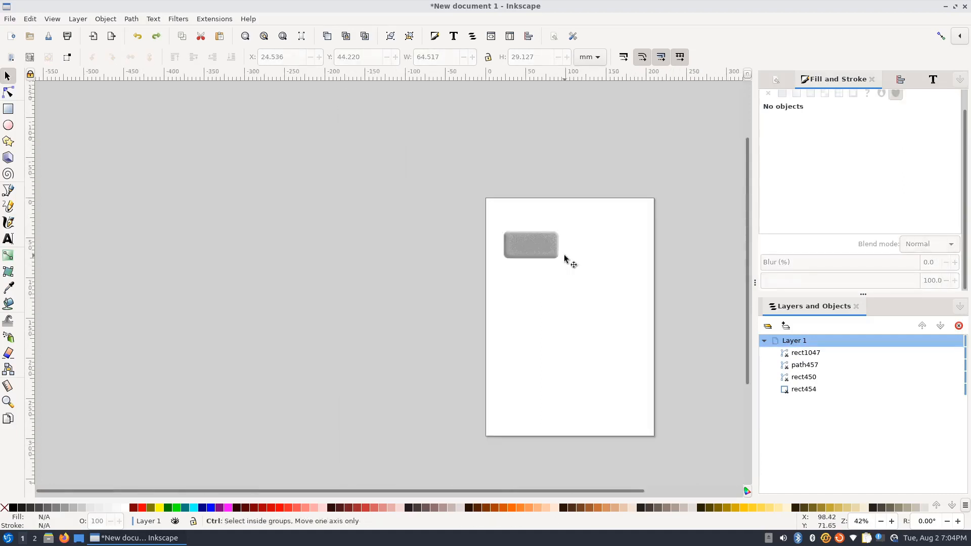
pyautogui.keyDown('ctrl'); pyautogui.scroll(7, 563, 253); pyautogui.keyUp('ctrl')
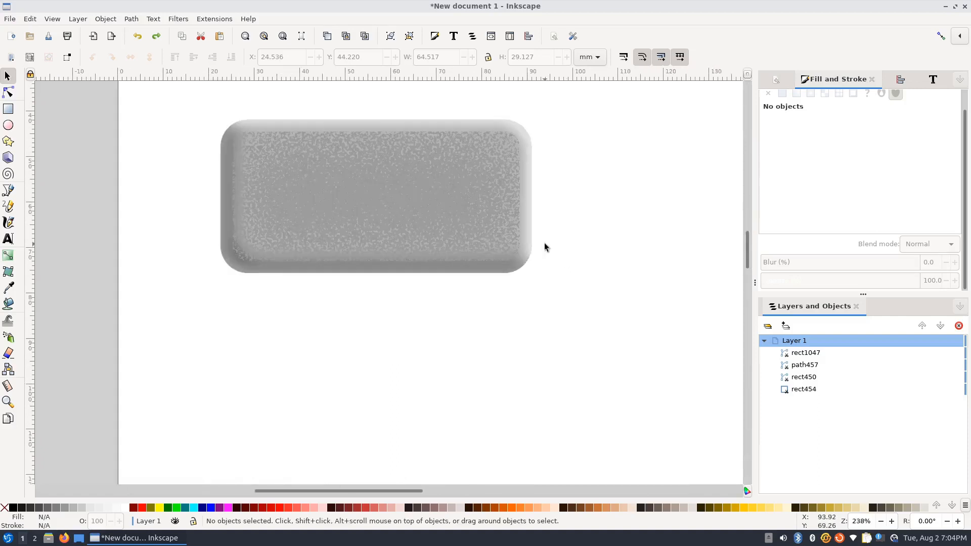
pyautogui.click(426, 195)
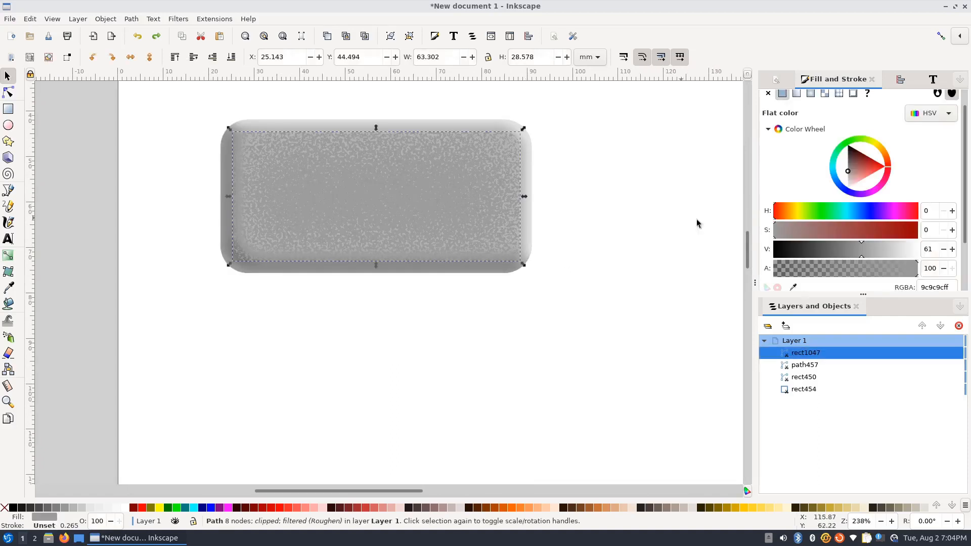
pyautogui.moveTo(857, 260); pyautogui.dragTo(866, 256)
pyautogui.click(575, 244)
# Group all four parts of the button and move the group slightly up and right to about X 26.5 mm, Y 39.2 mm.
pyautogui.scroll(-4, 574, 247)
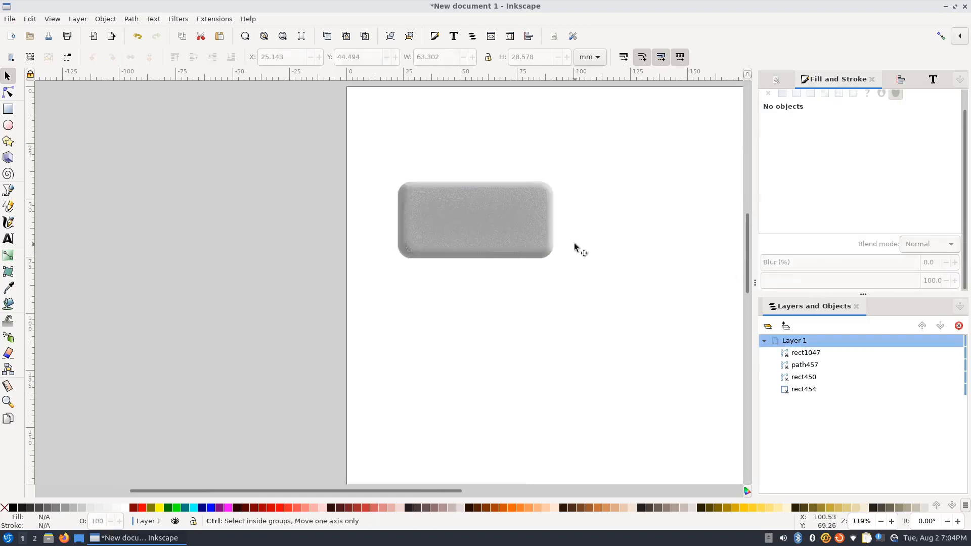
pyautogui.scroll(-1, 574, 244)
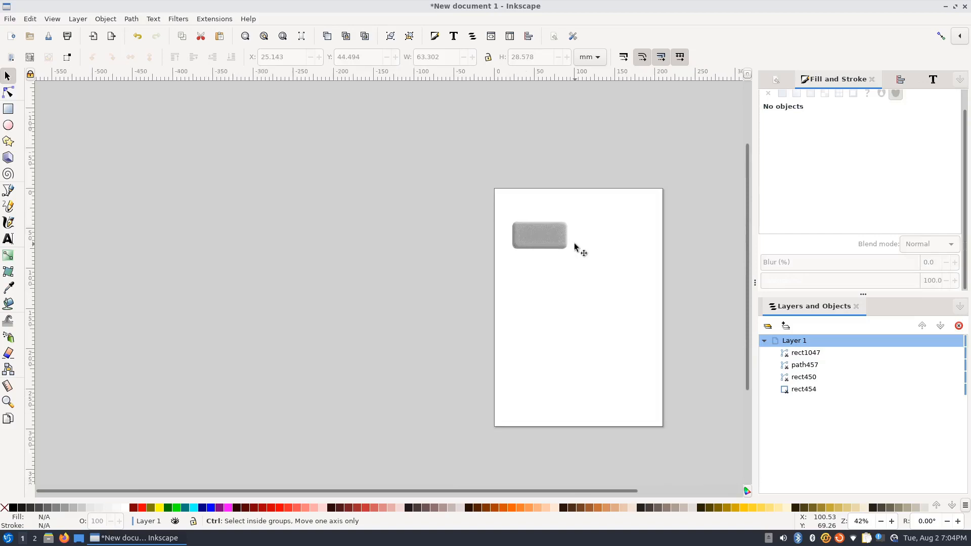
pyautogui.scroll(1, 574, 244)
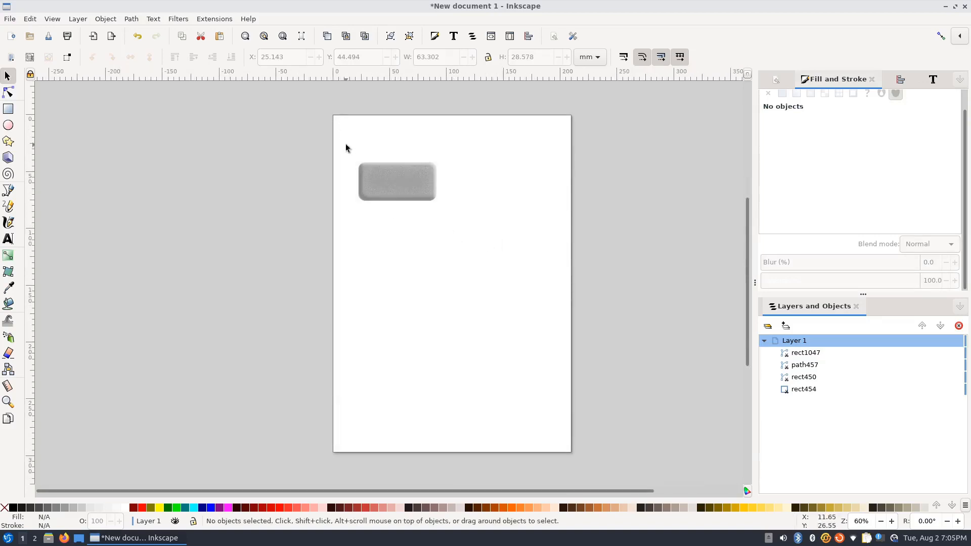
pyautogui.moveTo(386, 138)
pyautogui.mouseDown()
pyautogui.moveTo(397, 195)
pyautogui.moveTo(443, 238)
pyautogui.mouseUp()
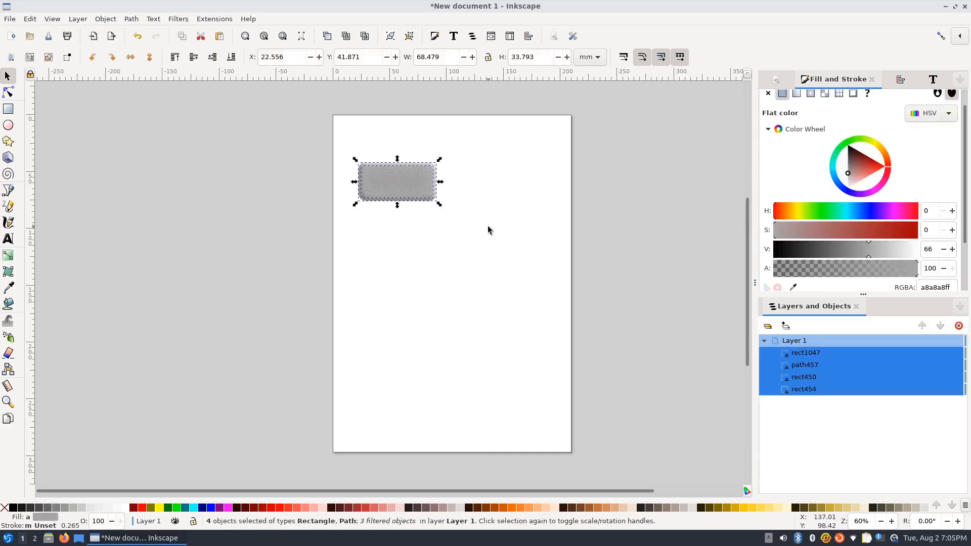
pyautogui.click(108, 20)
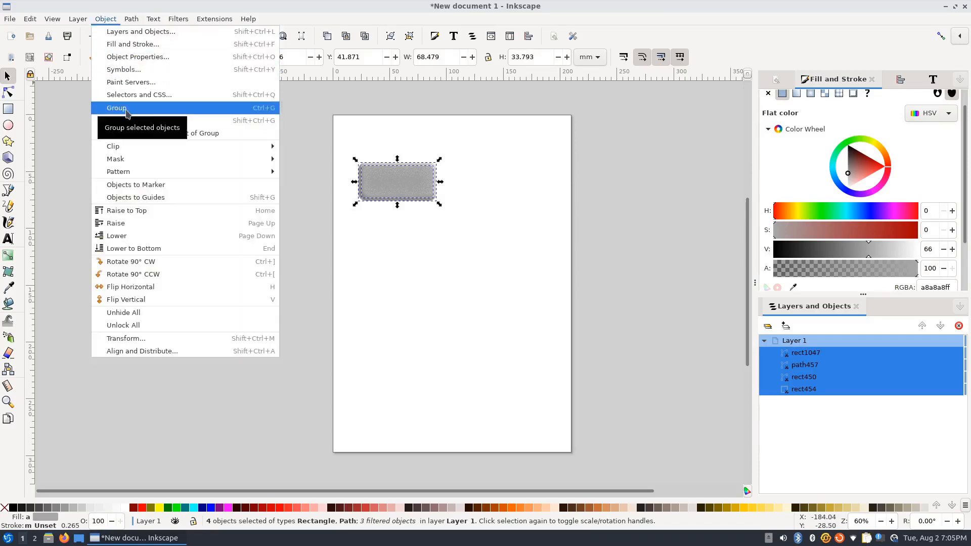
pyautogui.click(325, 111)
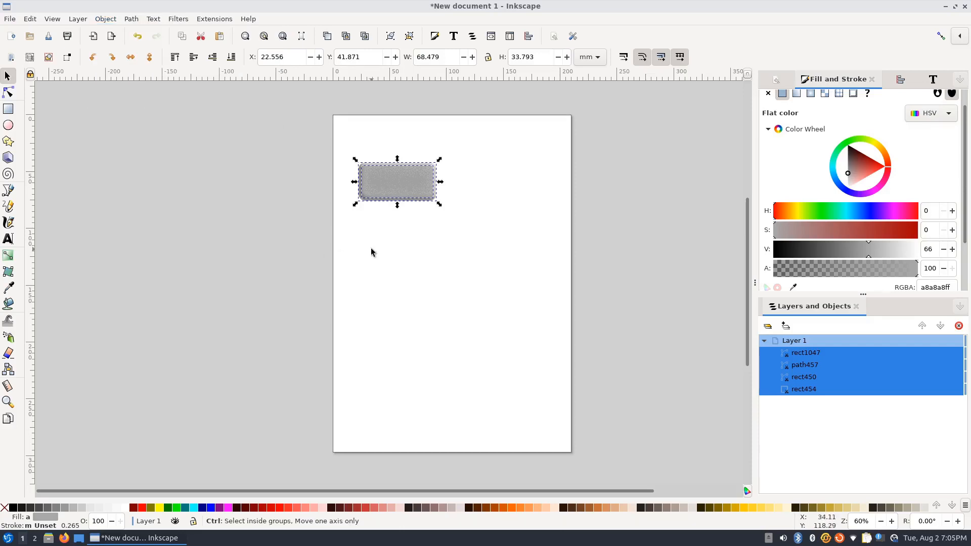
pyautogui.hotkey('ctrl', 'g')
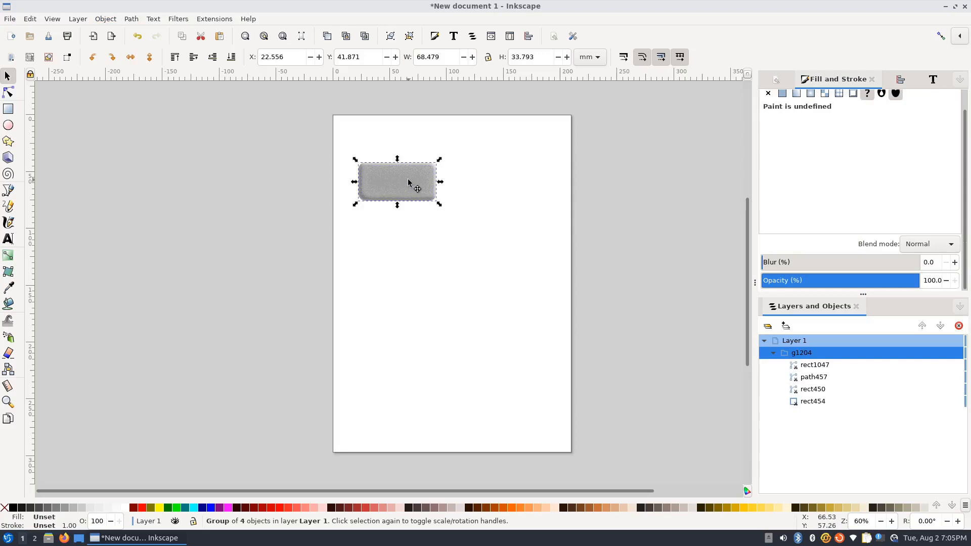
pyautogui.moveTo(411, 185)
pyautogui.mouseDown()
pyautogui.moveTo(468, 212)
pyautogui.moveTo(421, 181)
pyautogui.mouseUp()
pyautogui.click(504, 200)
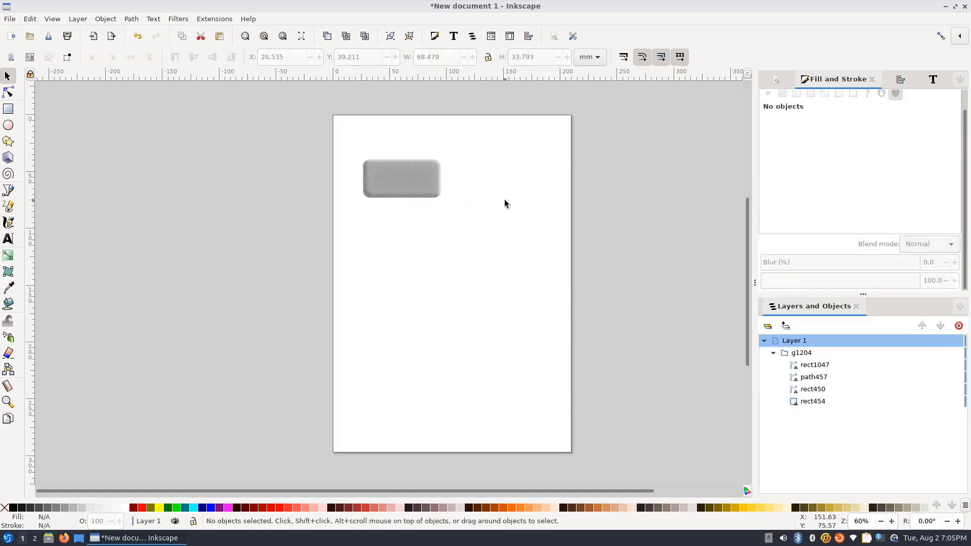